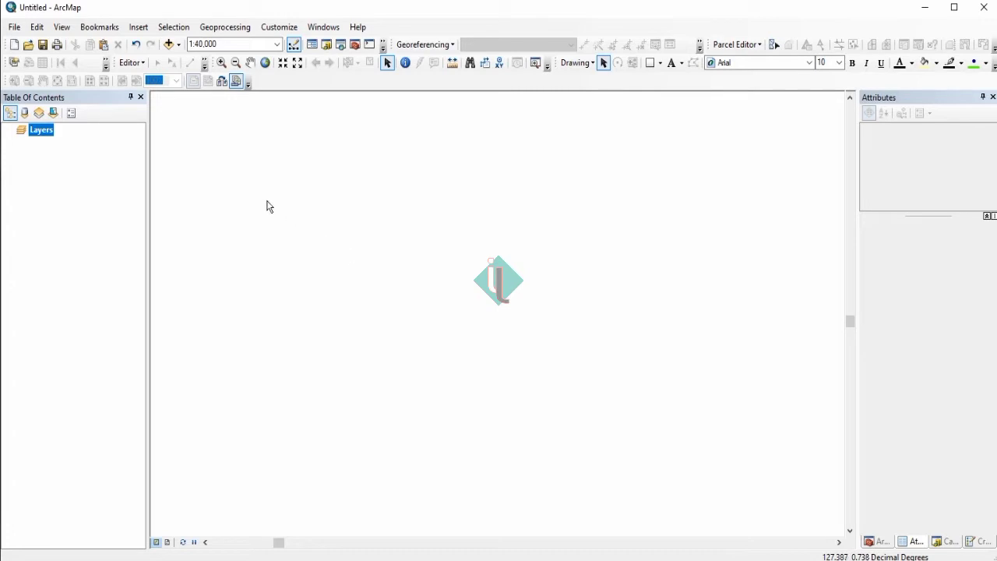
left_click(169, 44)
left_click(501, 197)
left_click(419, 290)
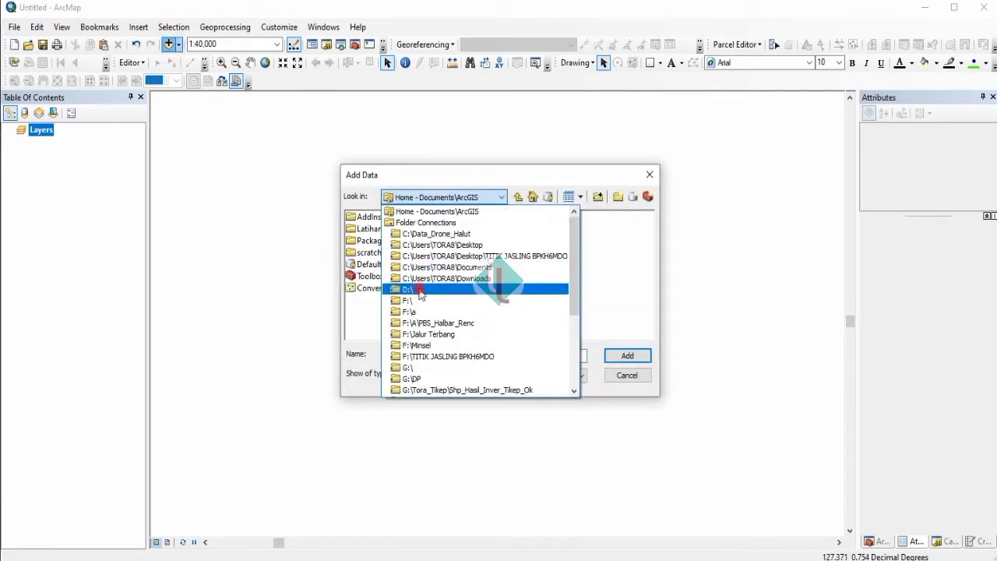
double_click(558, 254)
double_click(540, 265)
left_click(376, 227)
double_click(375, 228)
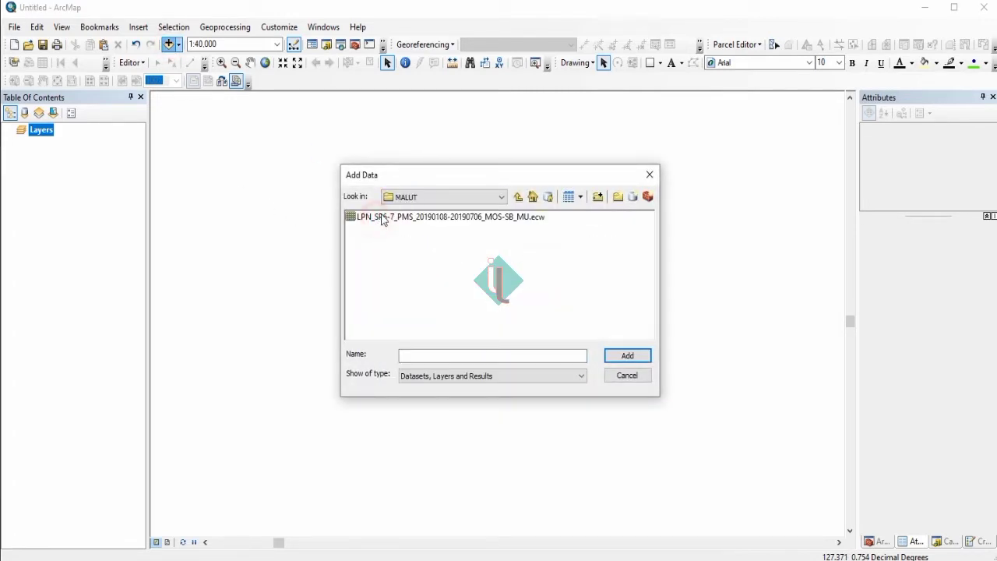
left_click(420, 217)
left_click(627, 355)
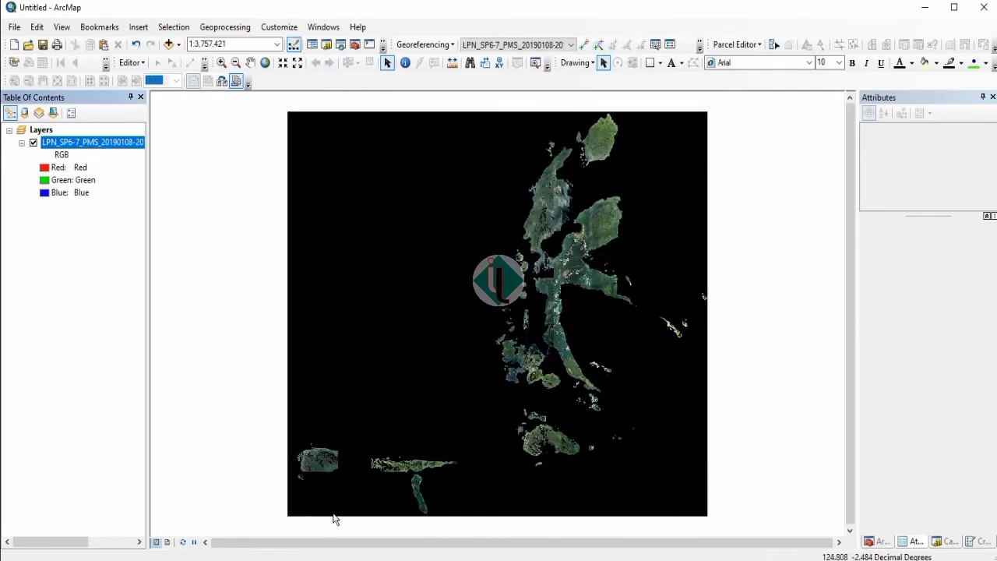
Set the data frame's coordinate system to WGS 1984 UTM Zone 52N.
left_click(609, 244)
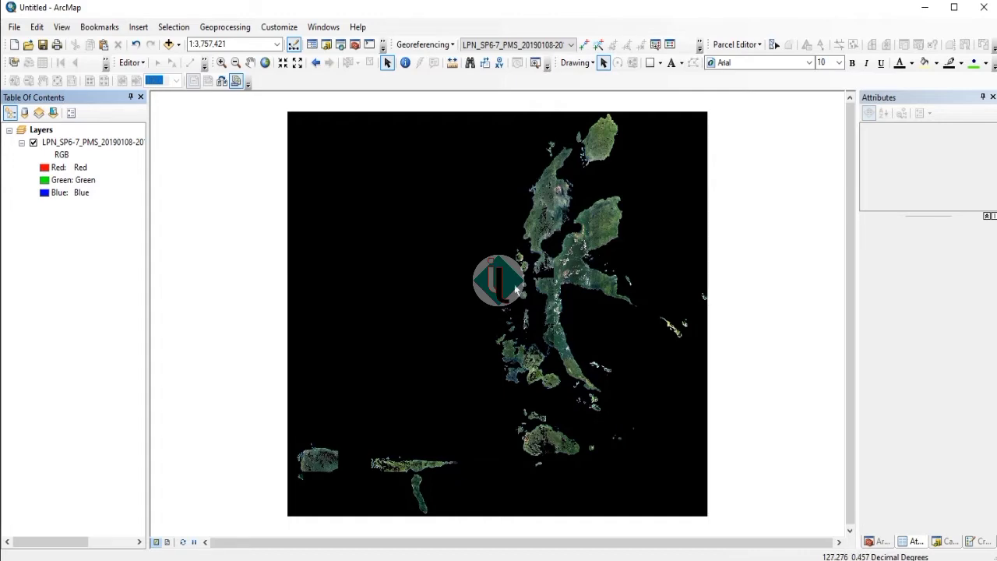
scroll(525, 268, "up", 10)
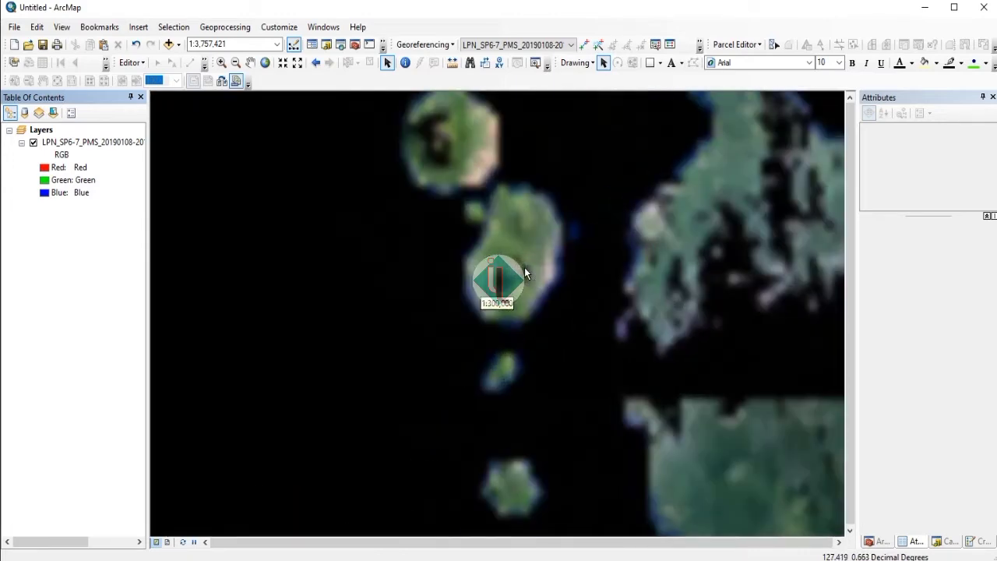
scroll(479, 297, "up", 4)
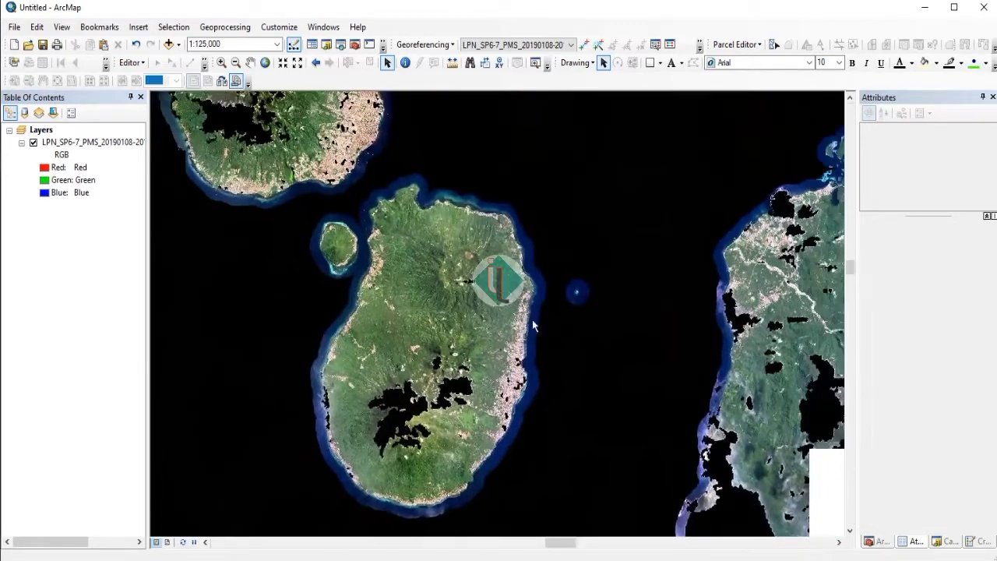
right_click(44, 131)
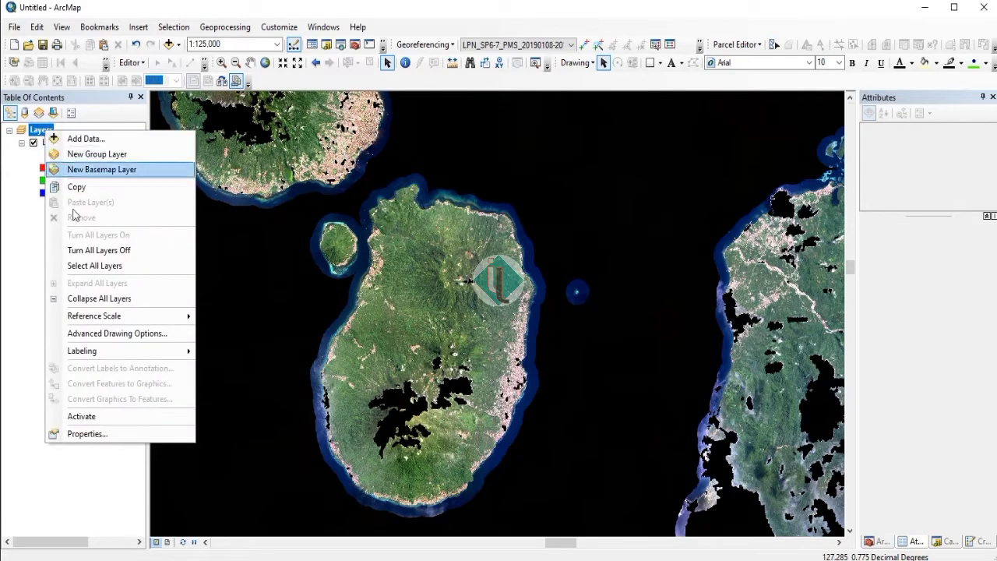
left_click(107, 434)
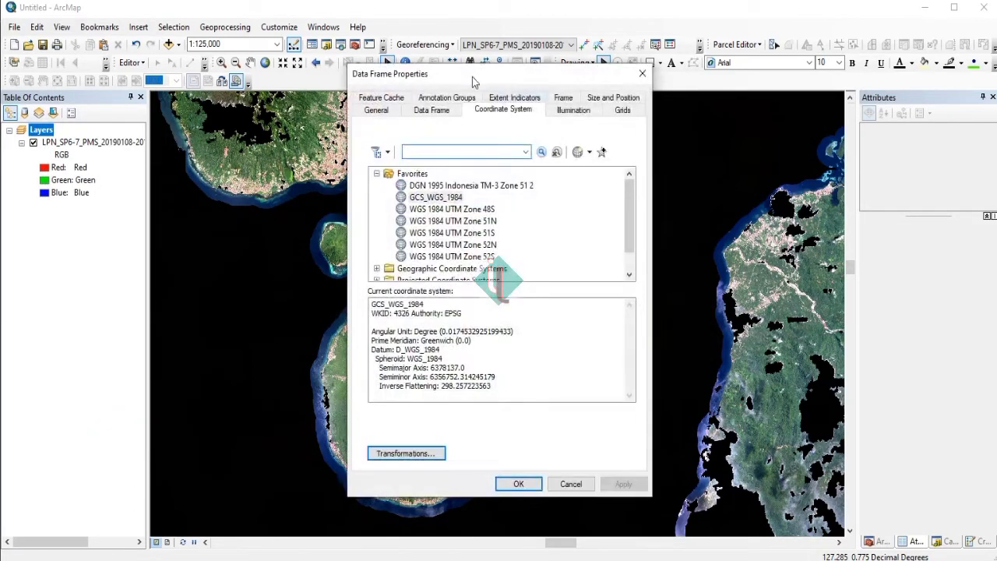
left_click_drag(465, 75, 702, 67)
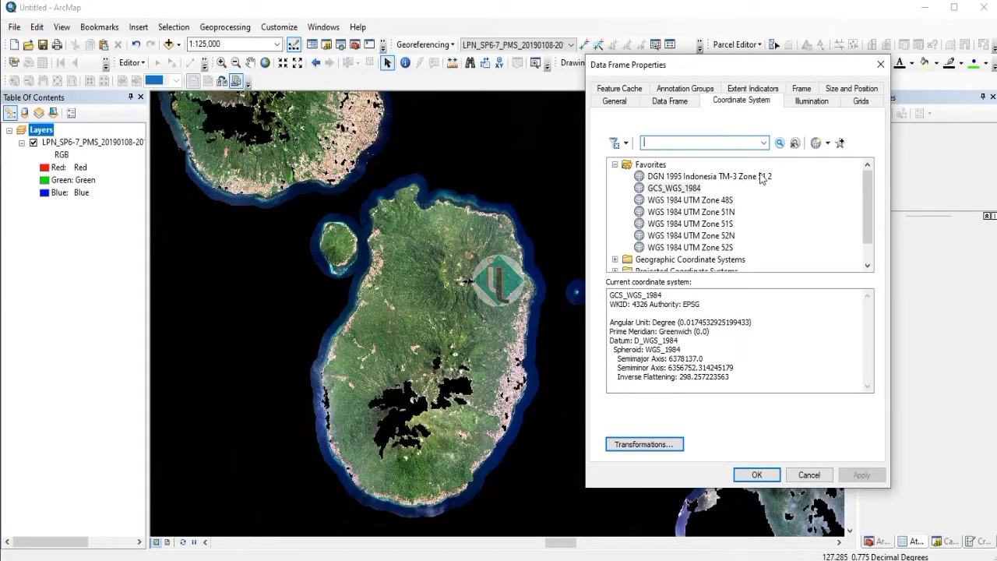
left_click(684, 236)
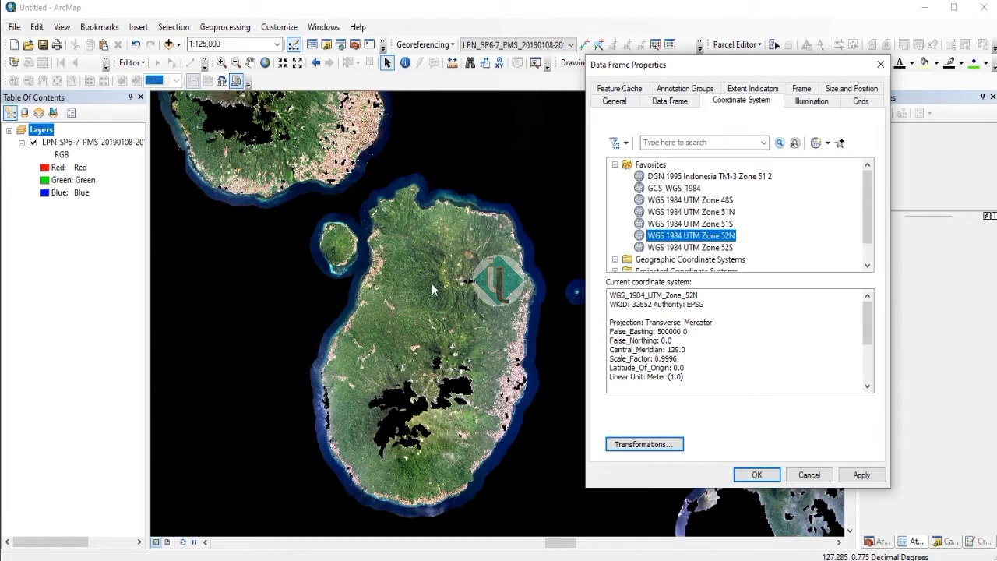
left_click(757, 475)
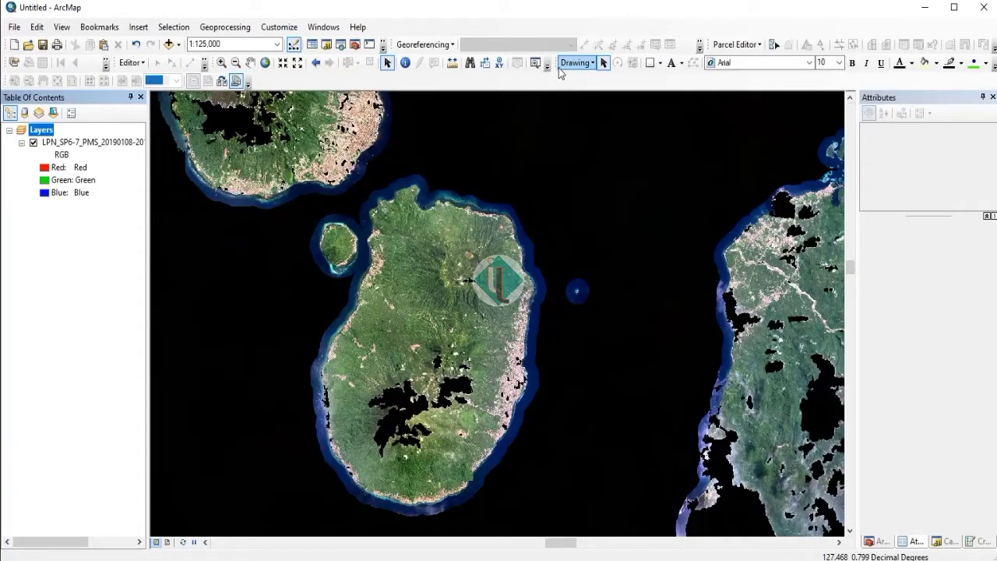
Draw a rectangle graphic about 5,490 m wide and 4,200 m high over the middle of the large green island.
left_click(651, 64)
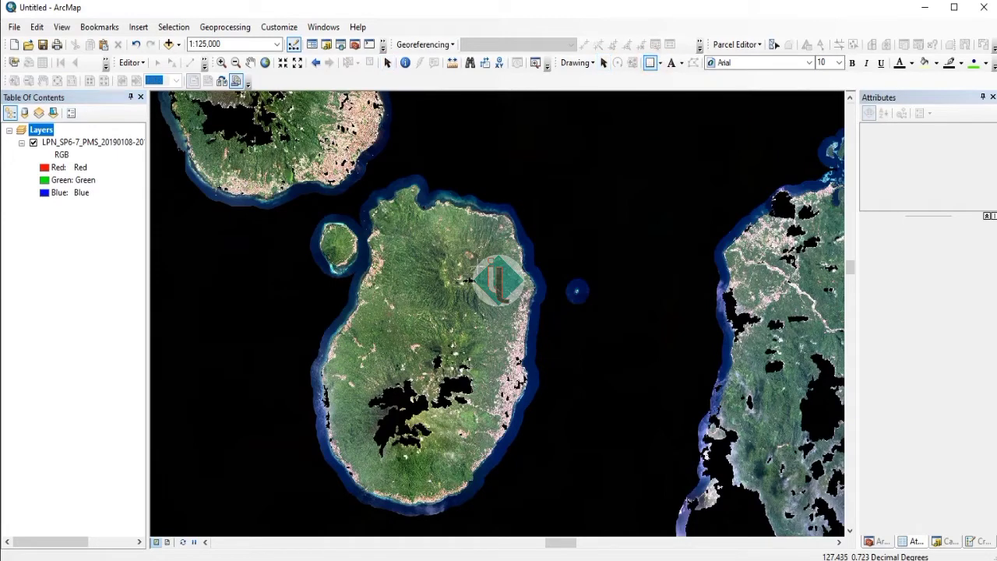
left_click_drag(405, 265, 512, 352)
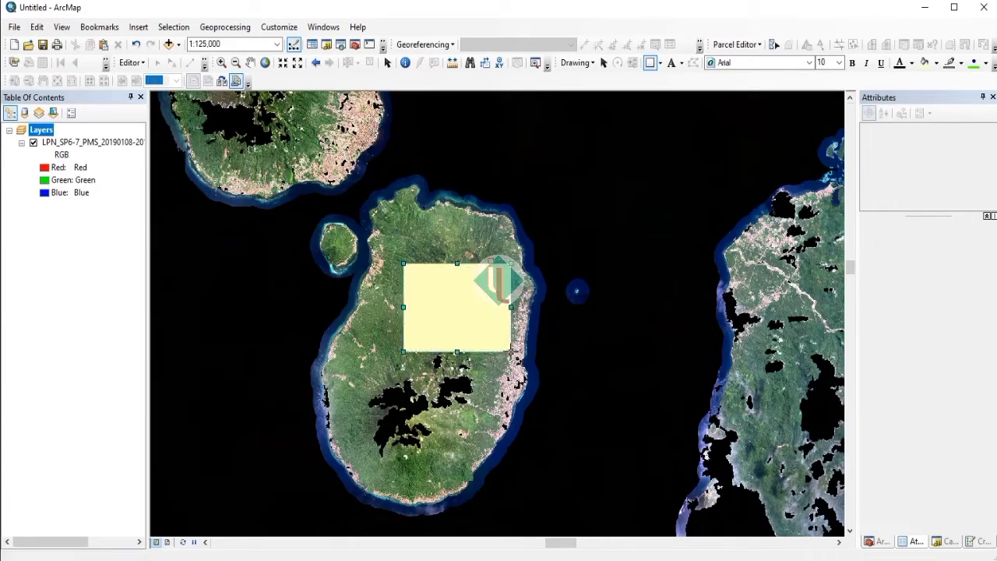
left_click(604, 64)
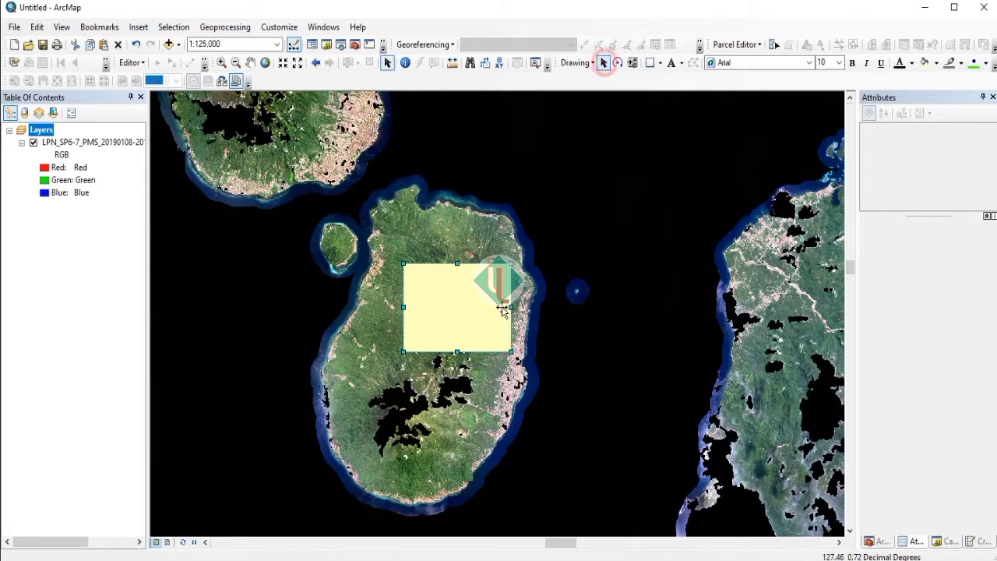
Give the rectangle no fill and a yellow outline with a width of 3.00.
right_click(458, 309)
left_click(491, 543)
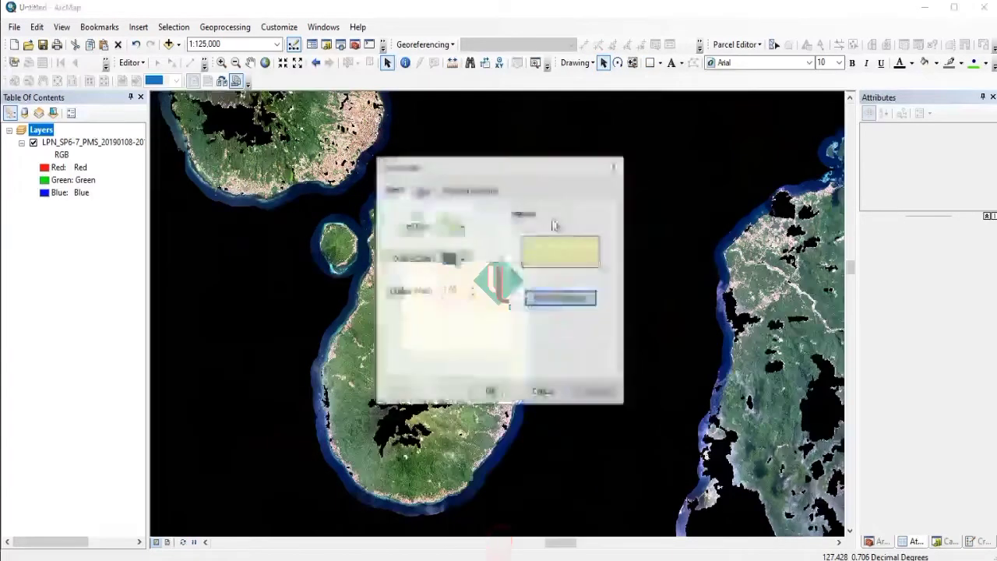
left_click_drag(439, 165, 634, 113)
left_click(652, 172)
left_click(704, 190)
left_click(658, 205)
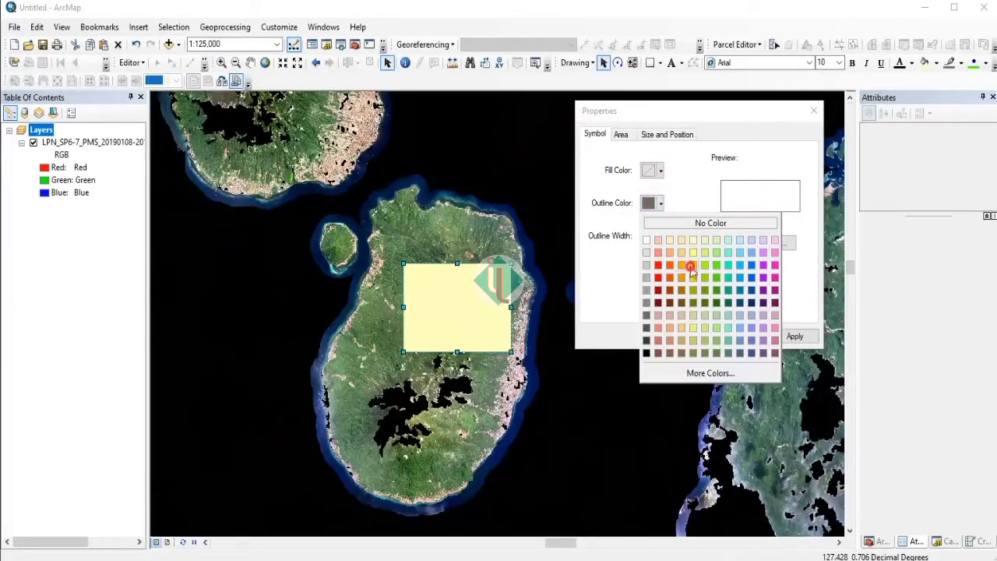
left_click(690, 266)
left_click(672, 232)
left_click(694, 334)
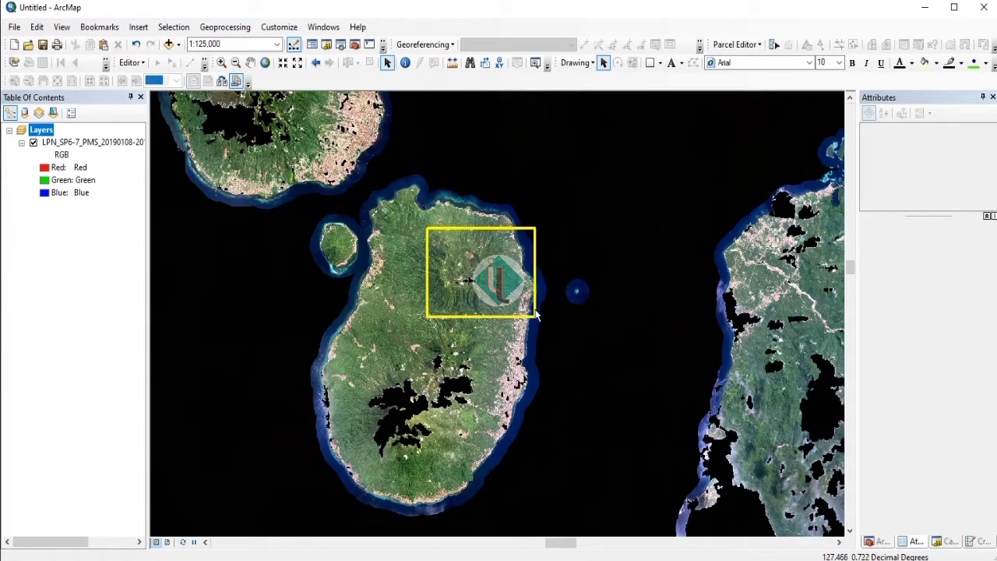
Set the rectangle's width and height to 1,000 m each.
right_click(485, 263)
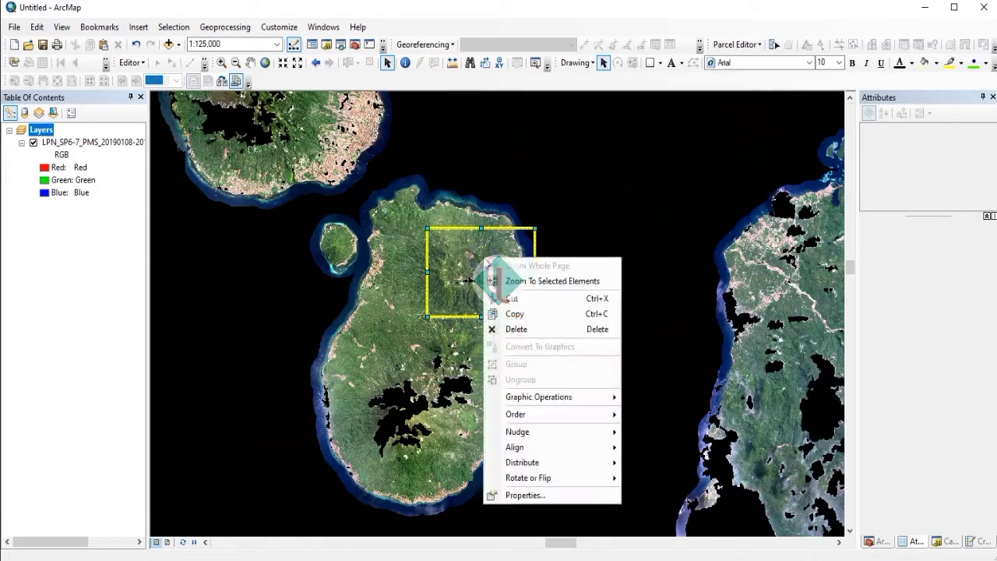
left_click(555, 494)
left_click_drag(457, 162, 641, 152)
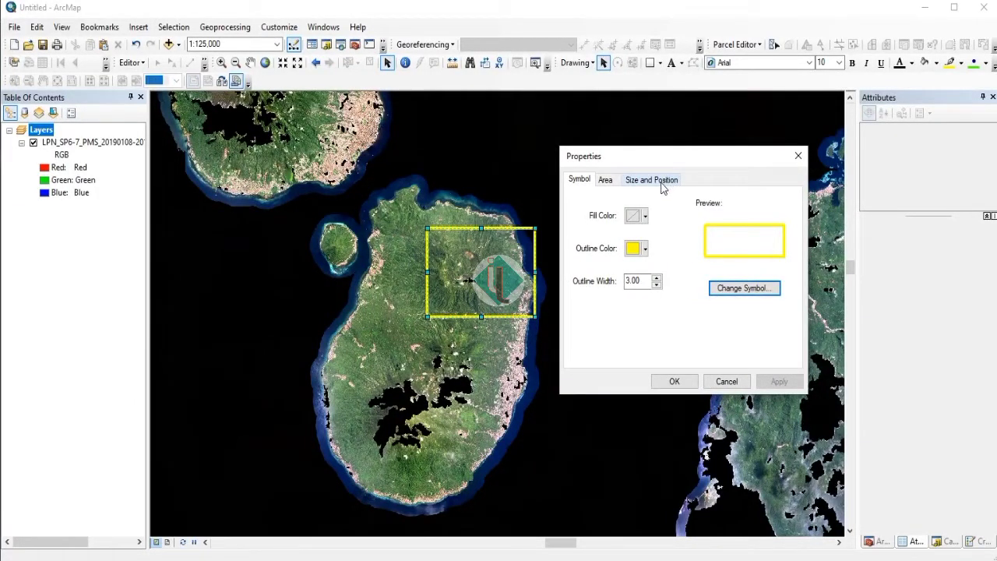
left_click(662, 180)
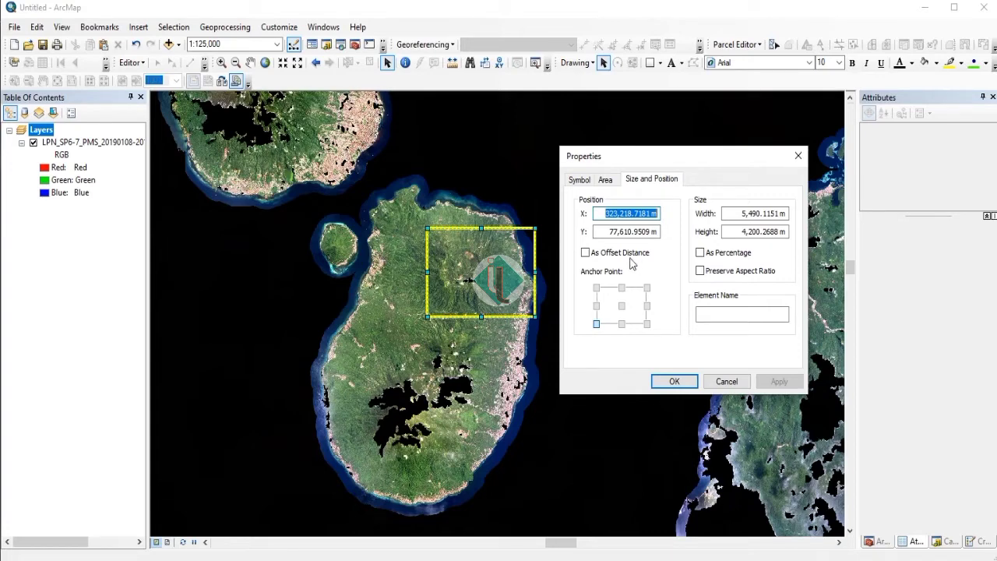
left_click(736, 215)
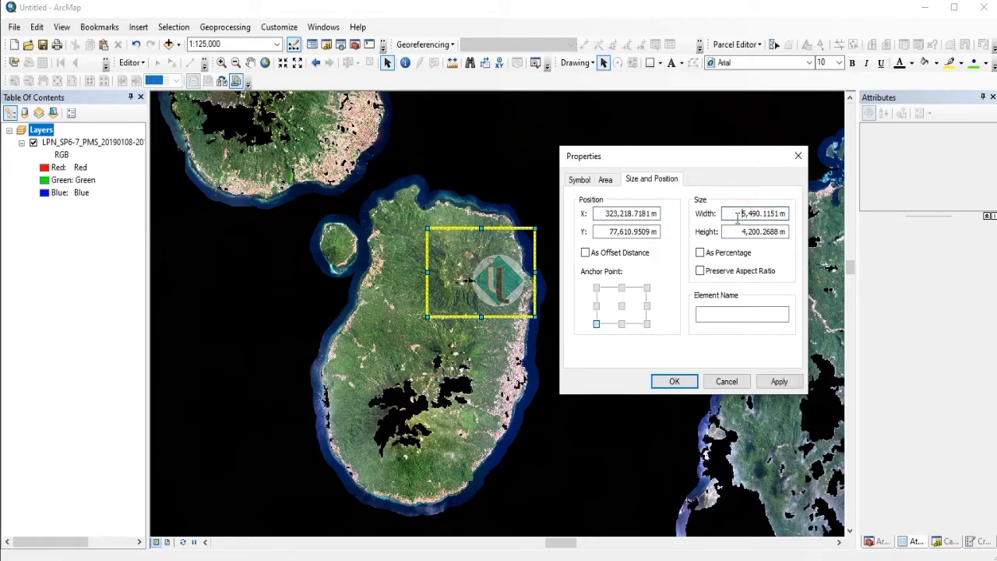
left_click_drag(740, 216, 790, 264)
type("1000")
left_click_drag(741, 231, 777, 227)
type("1")
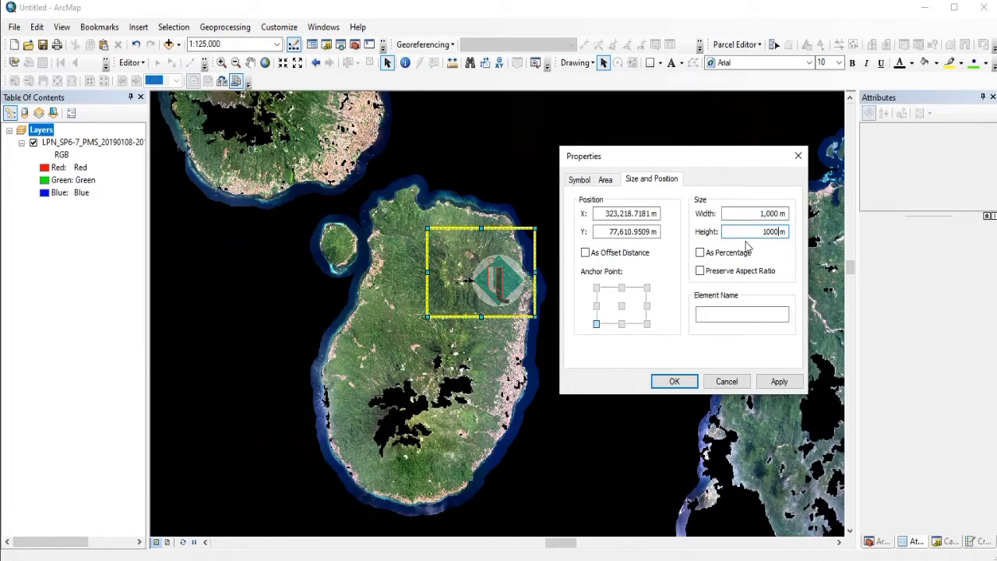
left_click(779, 380)
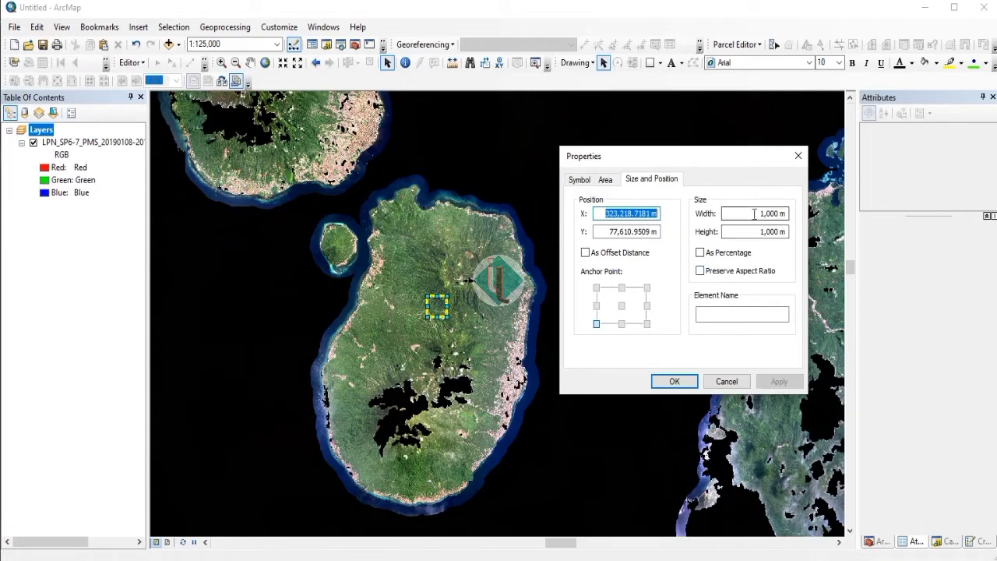
Check the resized square's width and its area in hectares, and close its properties.
left_click(754, 213)
left_click_drag(753, 213, 785, 214)
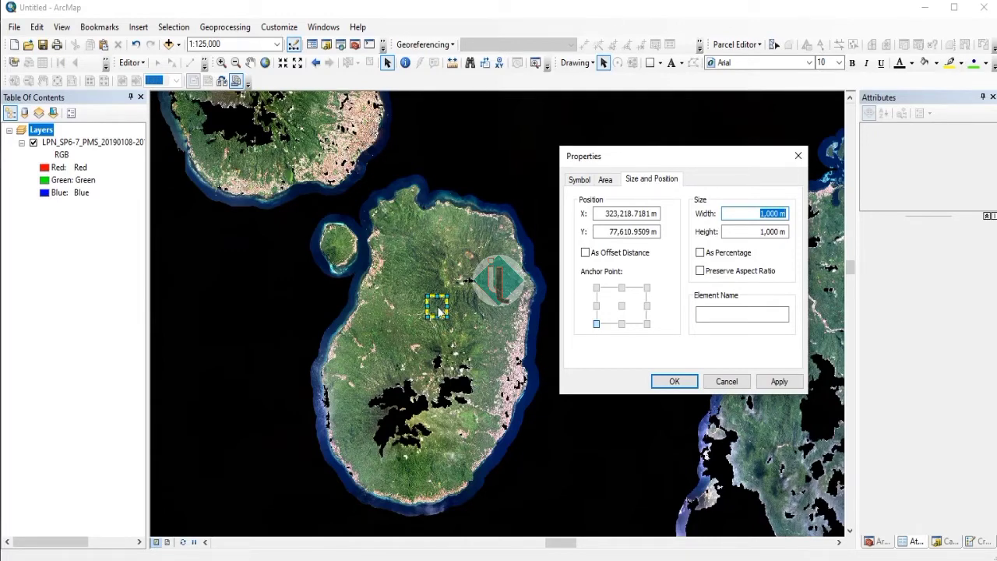
left_click(608, 182)
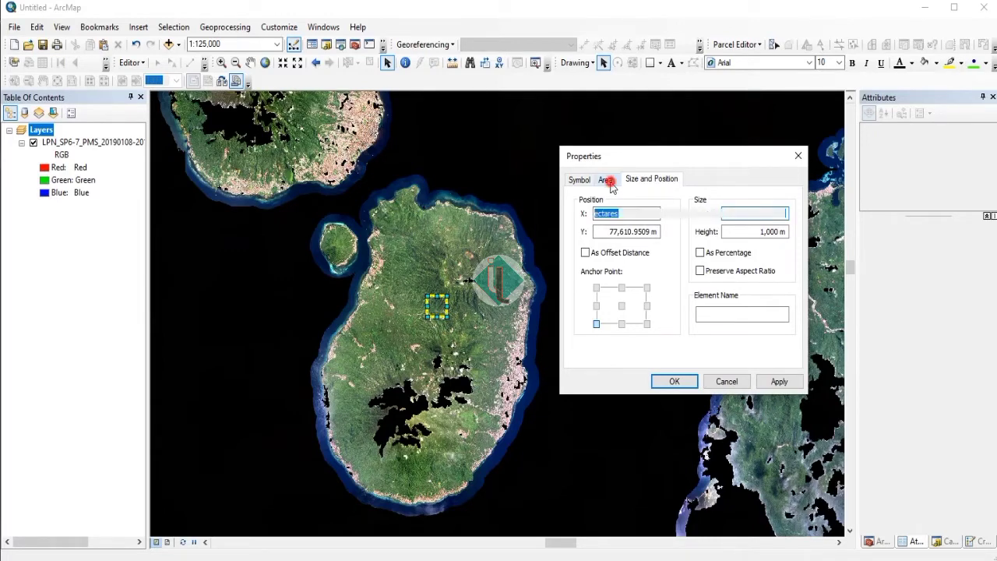
left_click(617, 214)
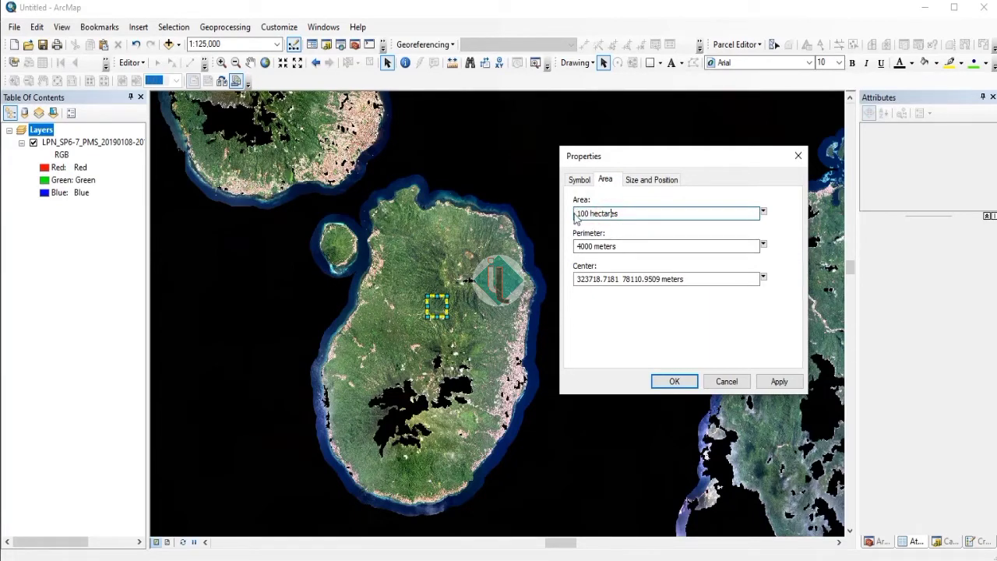
left_click_drag(577, 213, 623, 212)
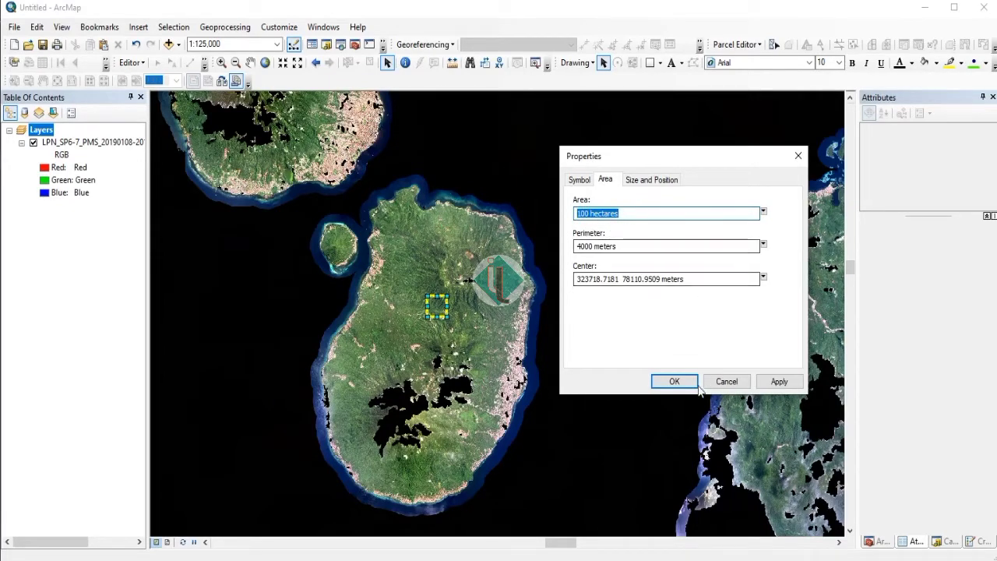
left_click(655, 380)
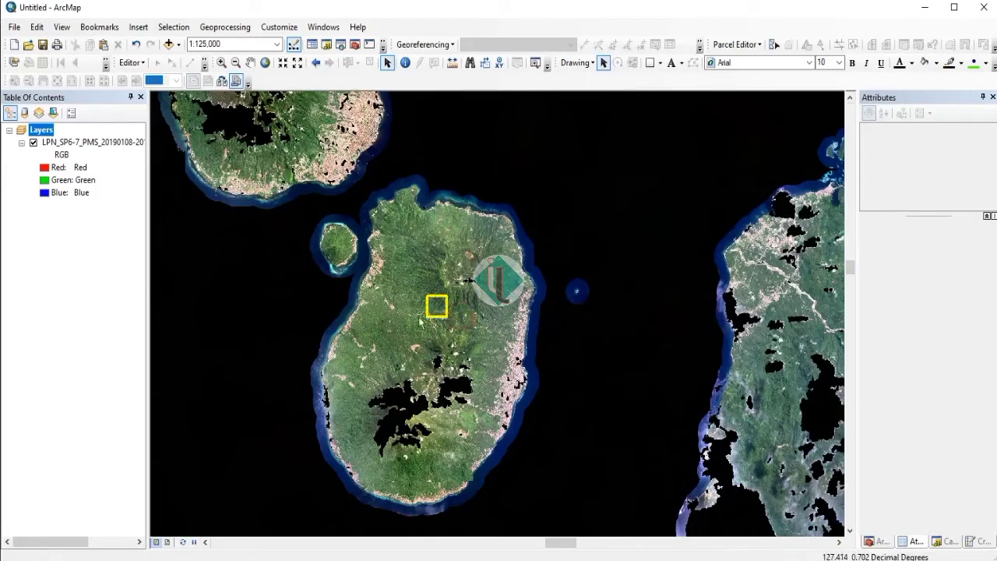
Move the yellow square onto the settlement along the island's west coast and fine-tune its position over the houses.
scroll(412, 286, "up", 1)
scroll(412, 285, "up", 2)
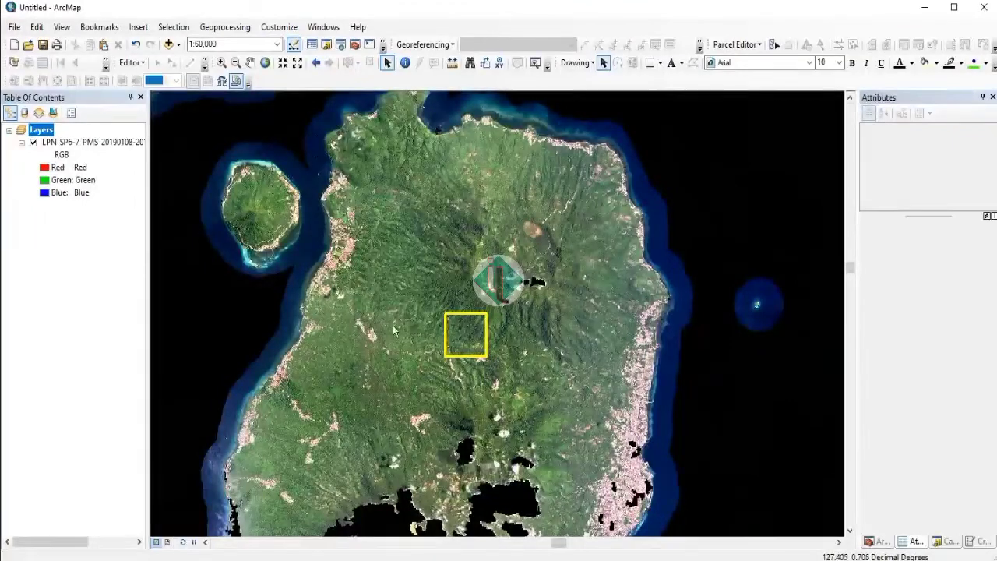
left_click_drag(341, 300, 387, 288)
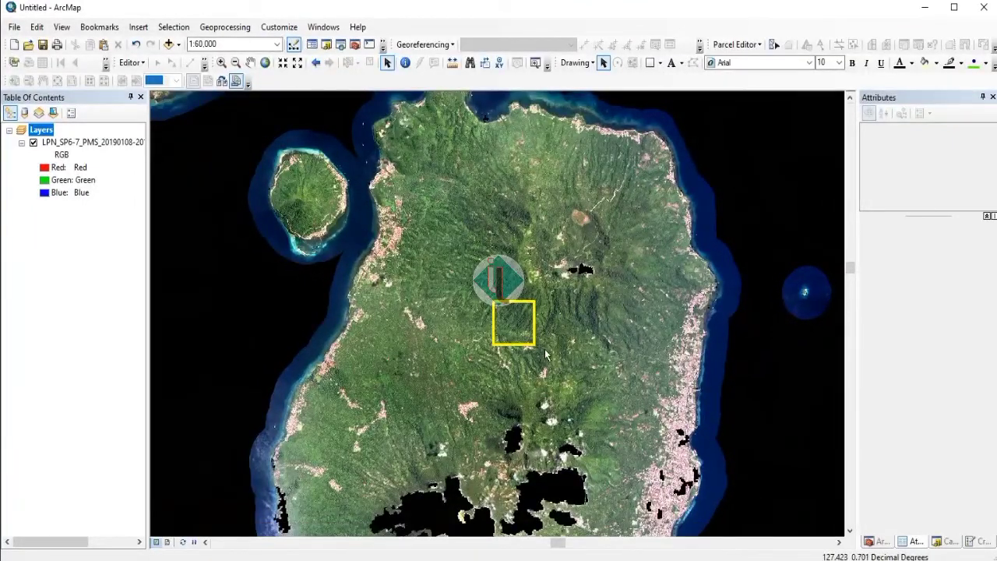
left_click(513, 324)
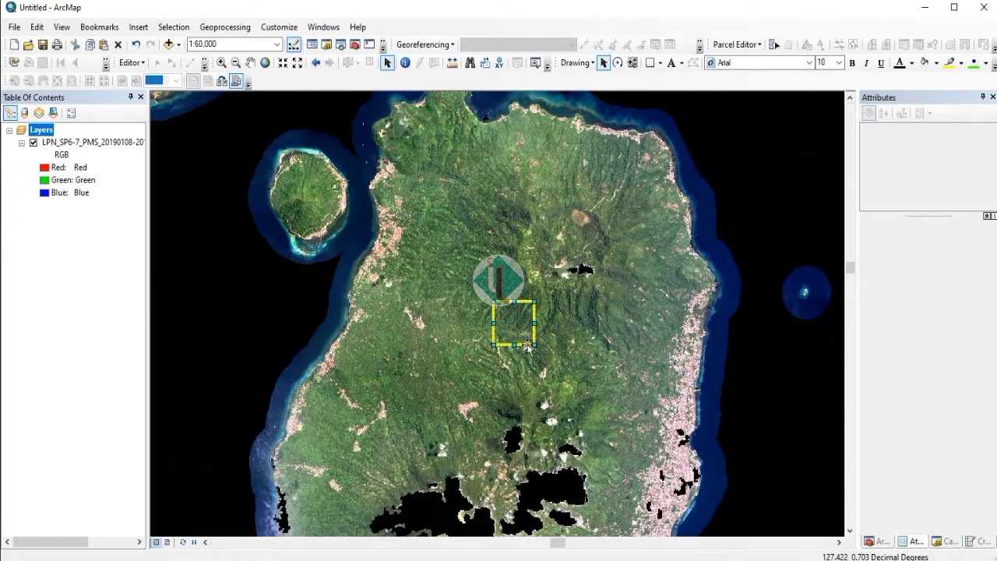
left_click_drag(520, 327, 423, 246)
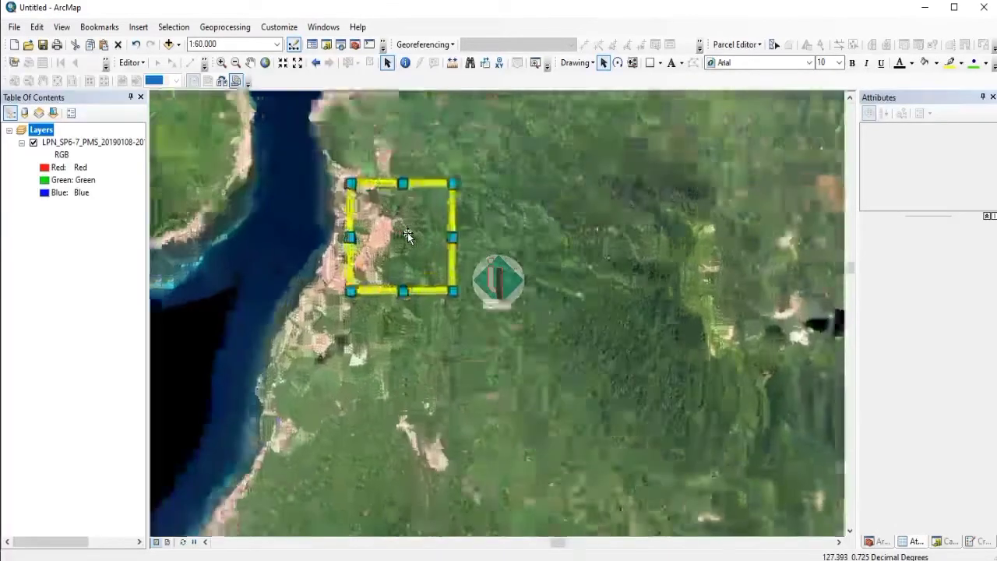
scroll(407, 233, "up", 3)
scroll(421, 238, "up", 4)
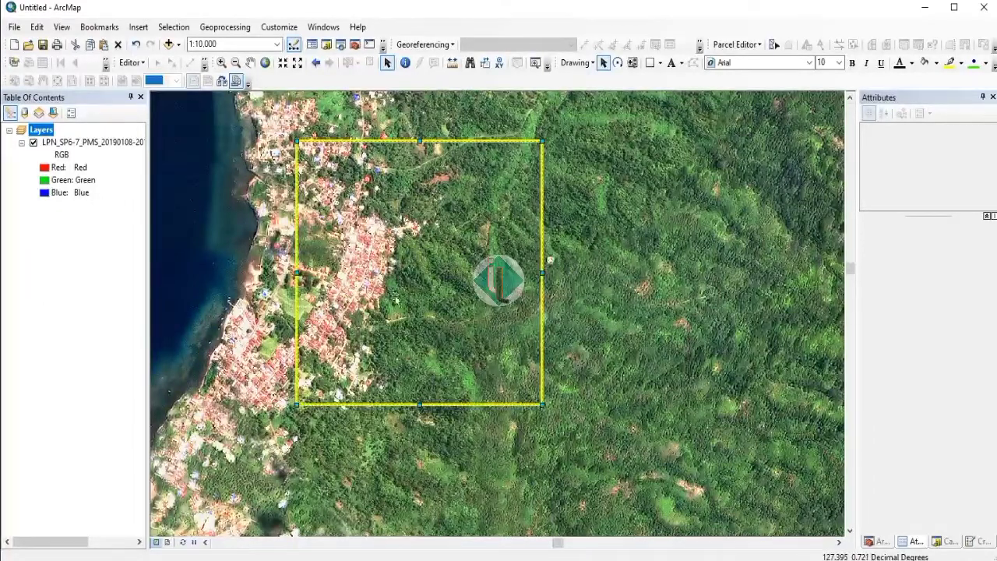
left_click_drag(436, 253, 427, 251)
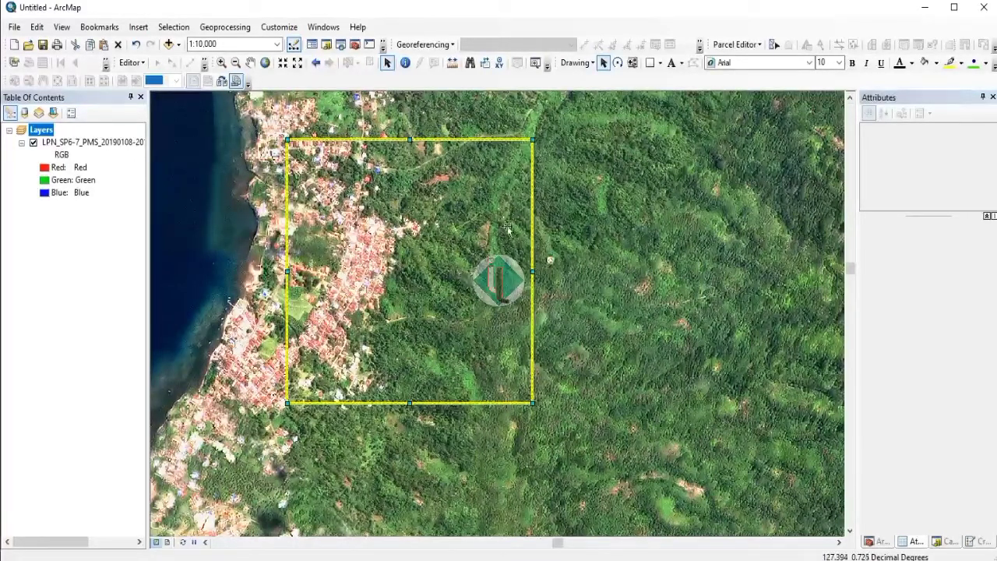
Set up converting the selected square graphic to a feature, with the output shapefile named JT_1 in the titik malut folder.
left_click(583, 67)
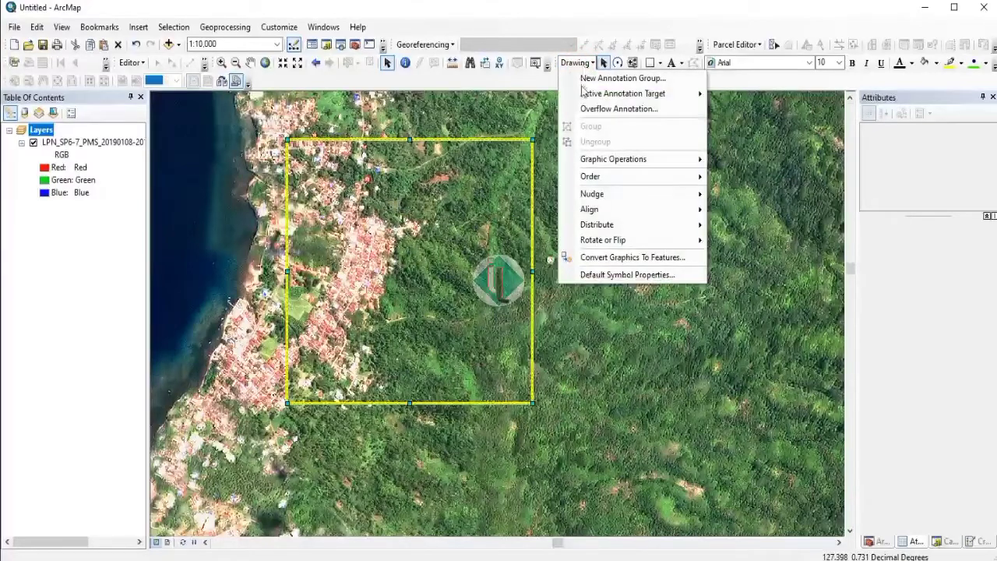
left_click(632, 257)
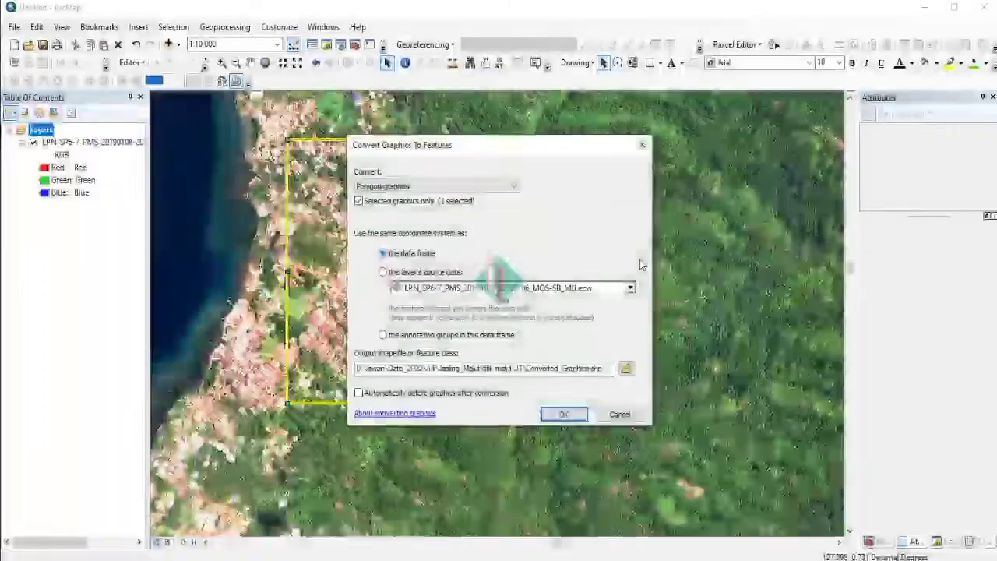
left_click_drag(489, 152, 717, 119)
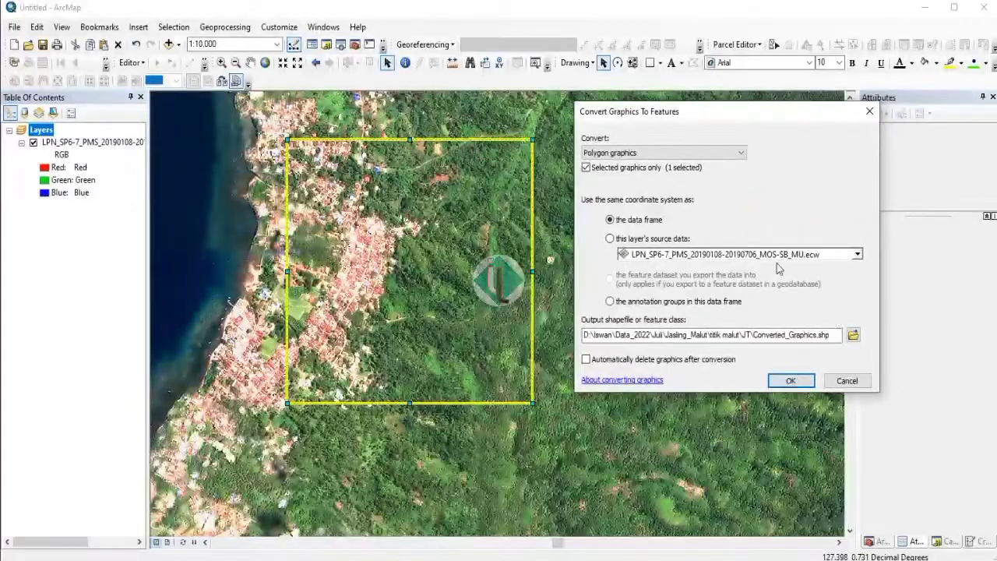
left_click(853, 335)
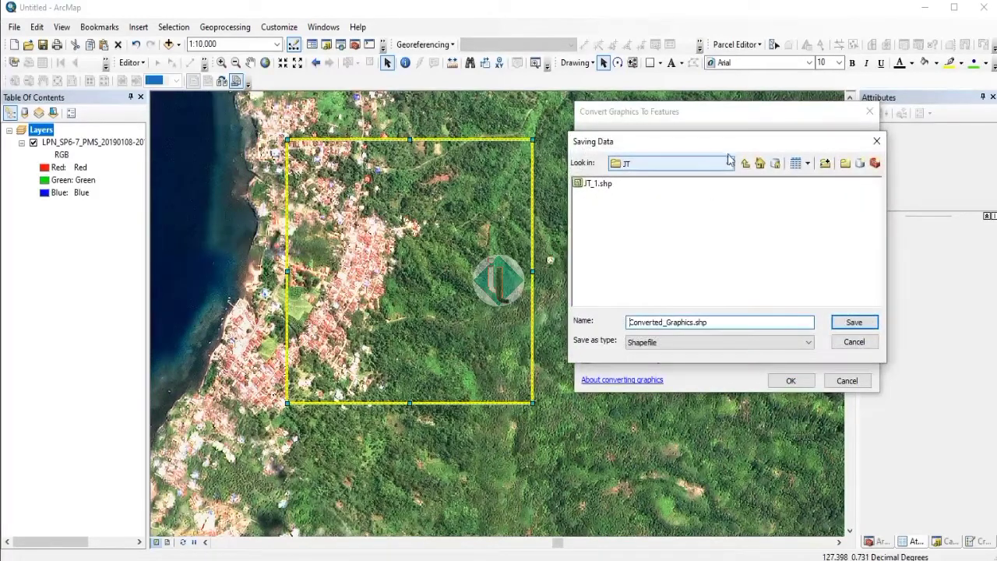
left_click(744, 163)
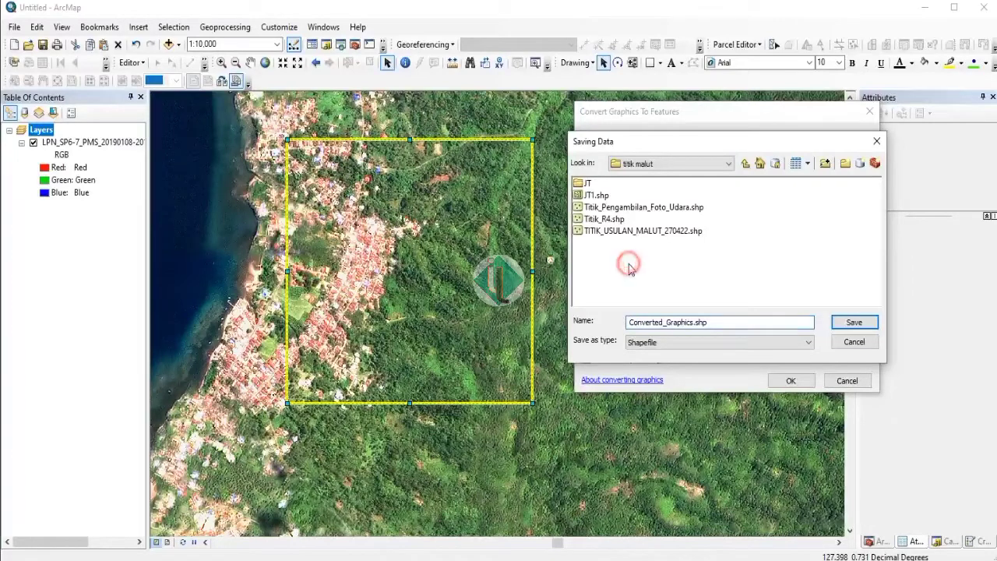
left_click(730, 321)
left_click_drag(597, 301, 569, 308)
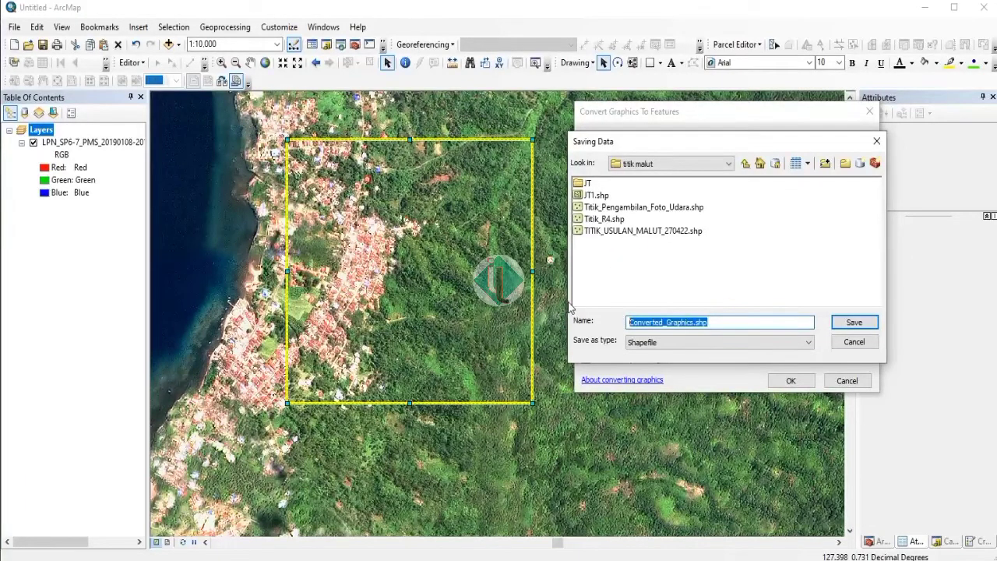
type("JT_1")
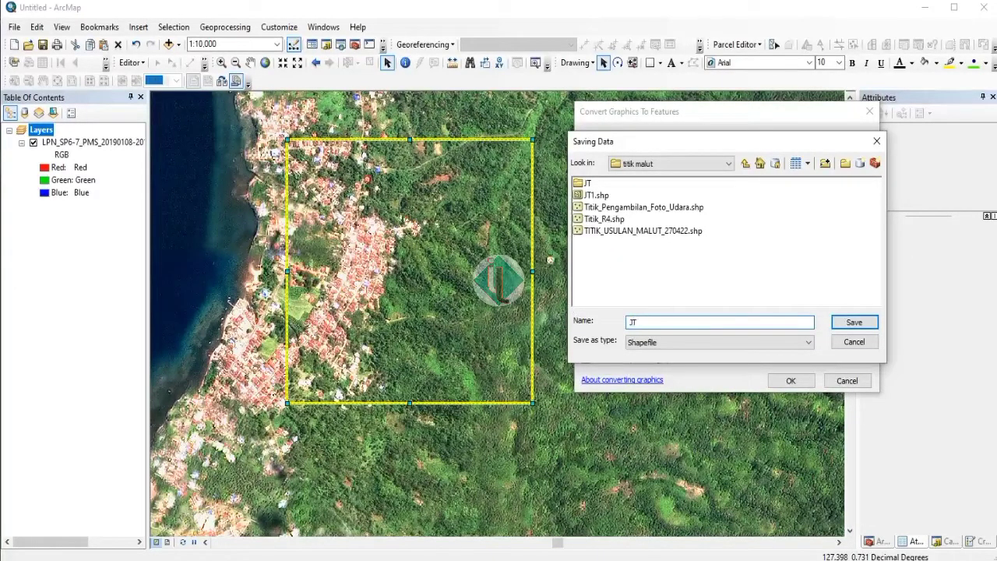
left_click(845, 324)
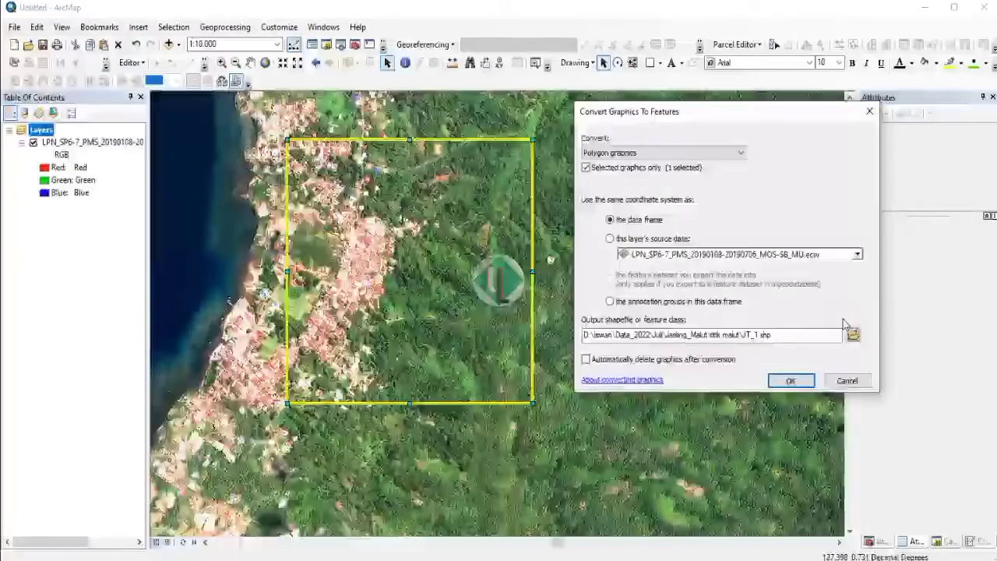
Run the graphics-to-features conversion and add the exported data to the map as a layer.
left_click(796, 382)
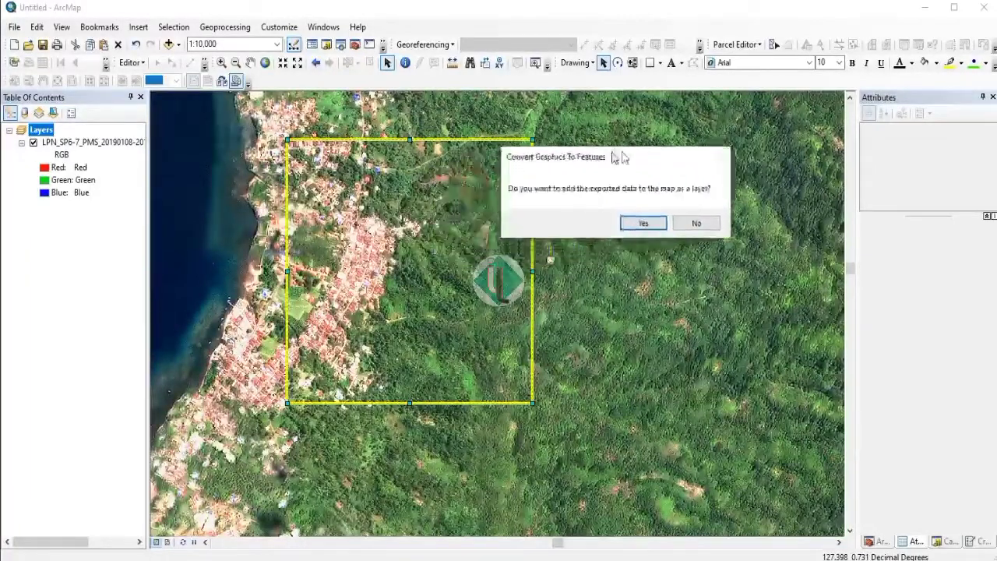
left_click_drag(467, 187, 660, 157)
left_click(698, 225)
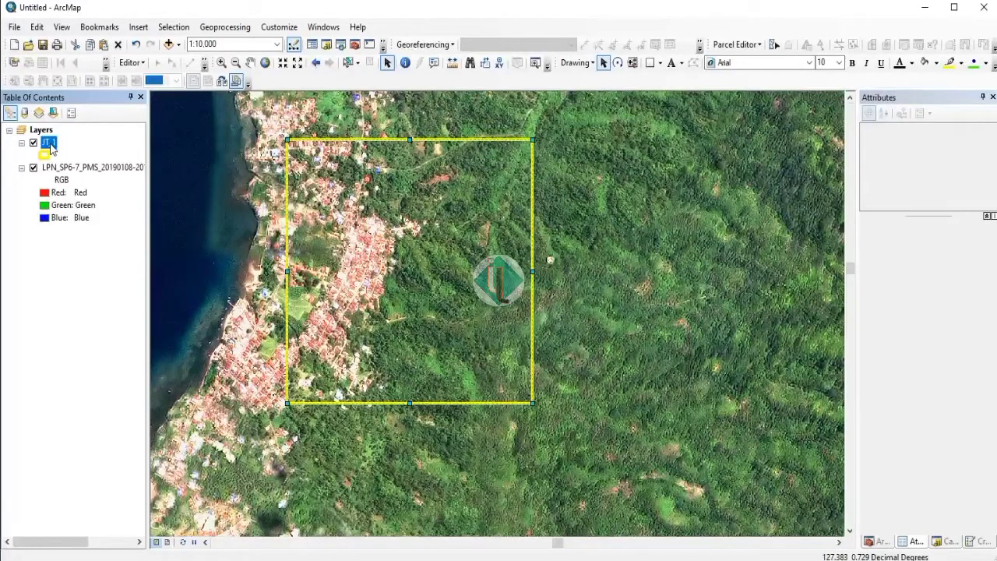
Move the yellow square graphic off the JT_1 polygon to the island's interior in the east and deselect it.
scroll(404, 279, "up", 3)
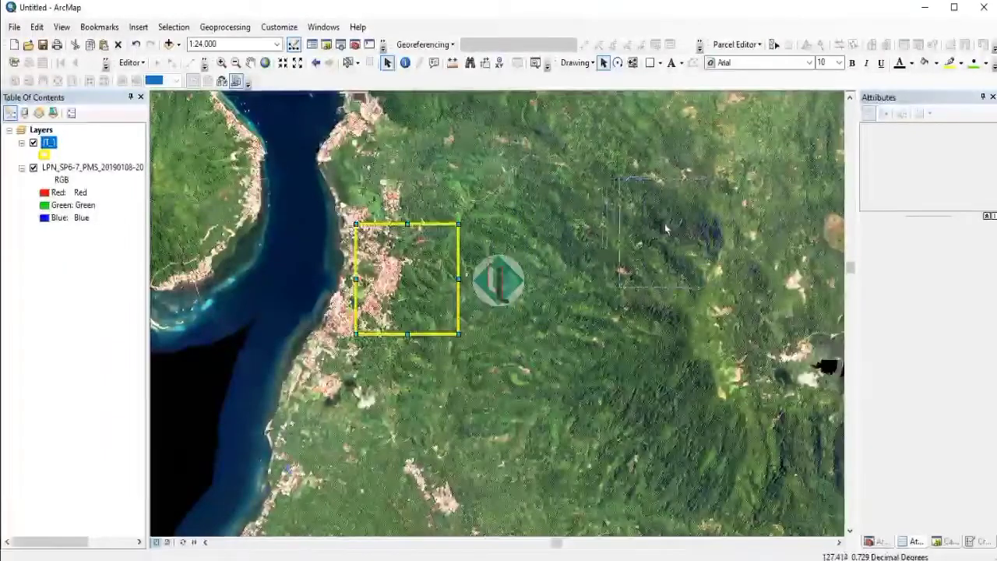
mouse_move(666, 228)
left_mouse_down()
mouse_move(725, 204)
mouse_move(720, 326)
mouse_move(741, 336)
left_mouse_up()
left_click(570, 267)
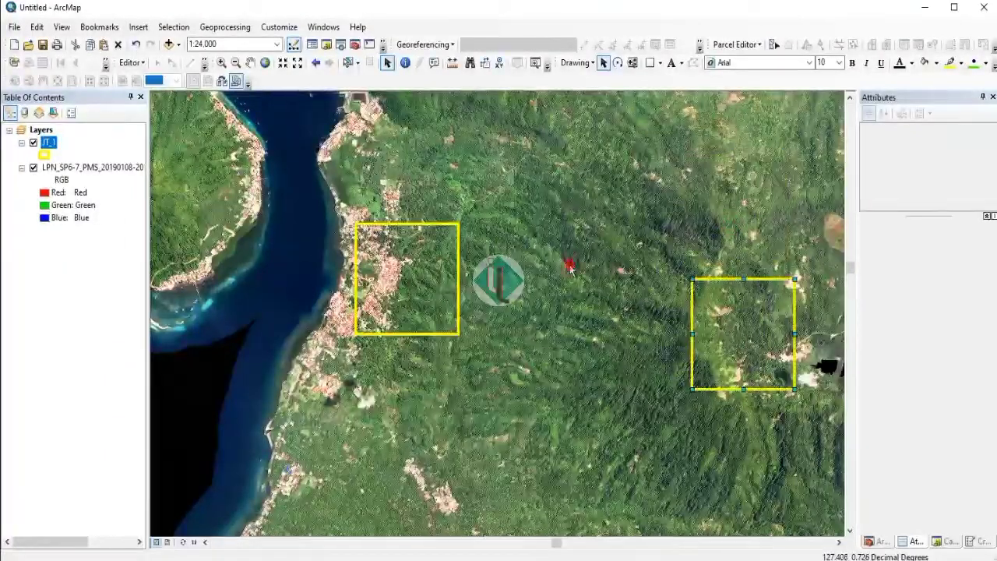
Change the outline colour of the JT_1 layer's symbol to black.
left_click(44, 154)
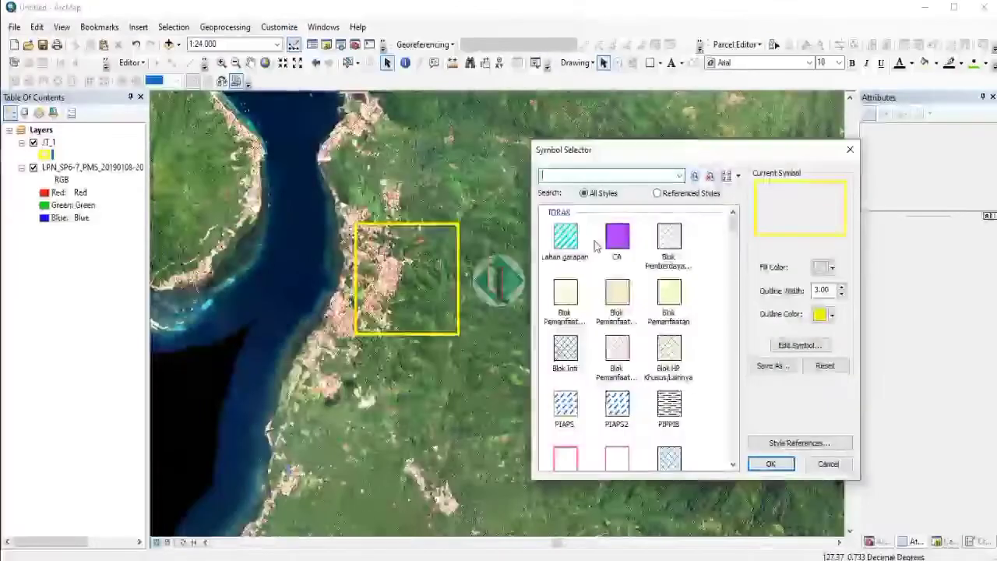
left_click(830, 313)
left_click(817, 460)
left_click(771, 463)
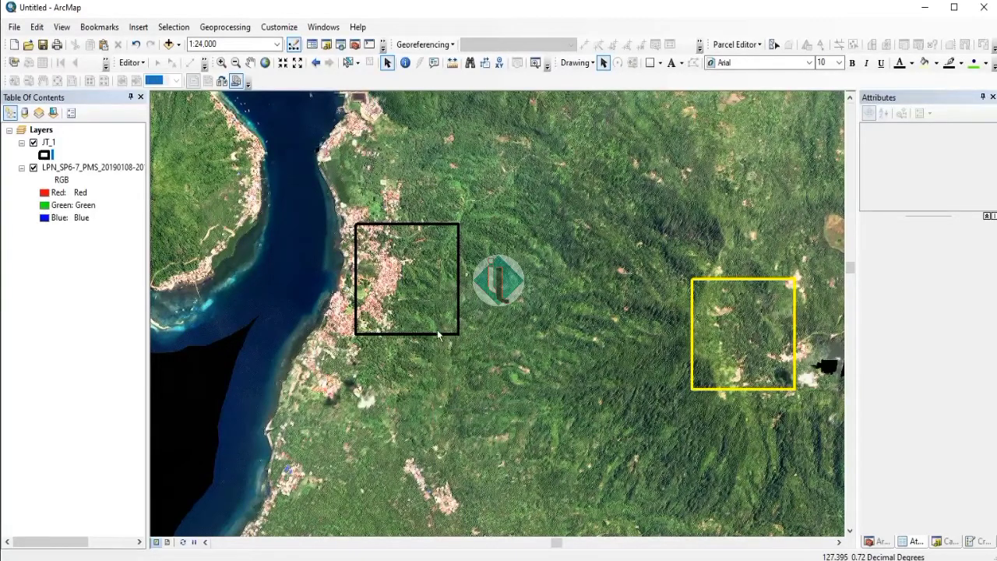
Move the yellow square graphic southwest to the open green area south of the black JT_1 square.
scroll(430, 324, "up", 3)
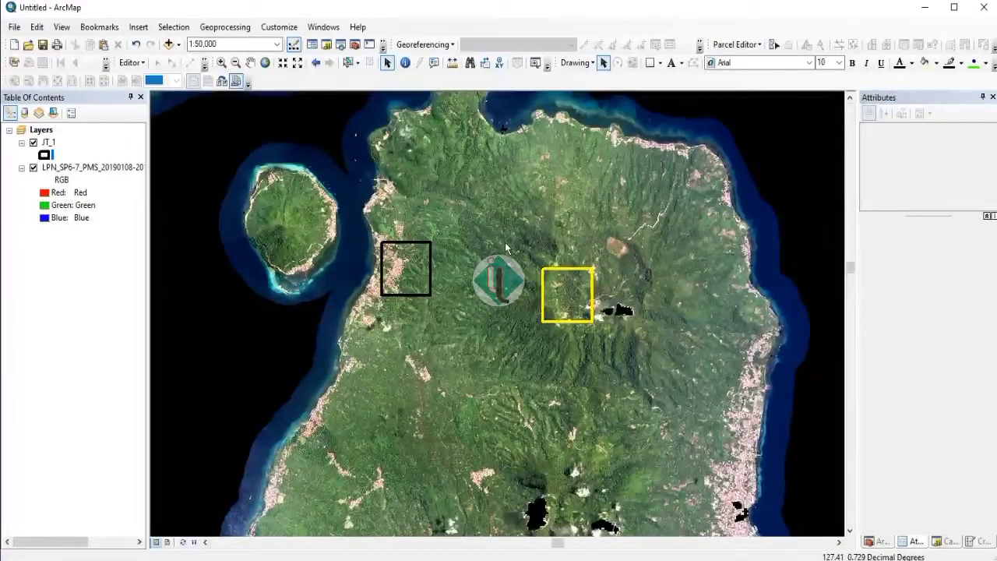
left_click(579, 302)
left_click_drag(530, 418, 553, 314)
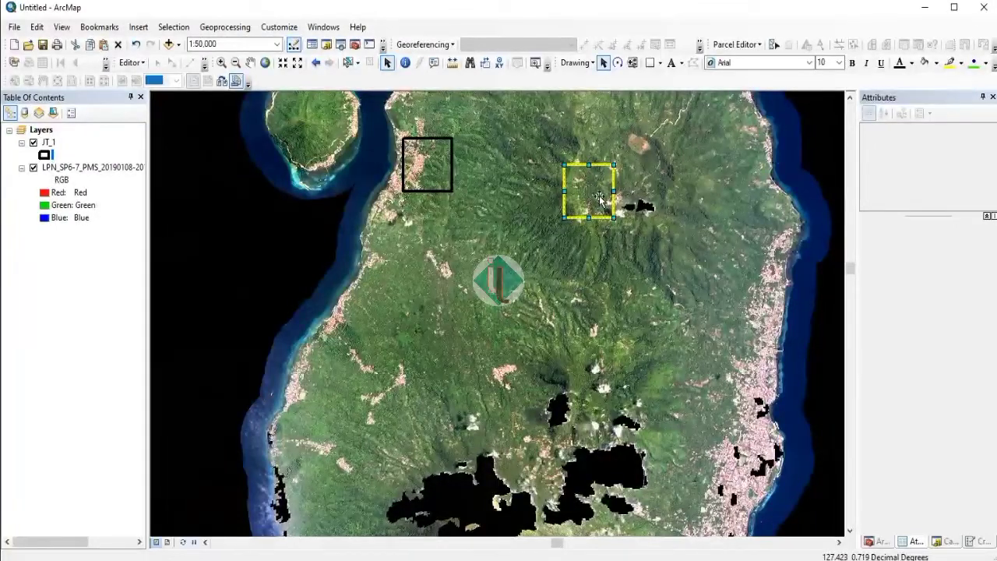
left_click_drag(581, 202, 574, 324)
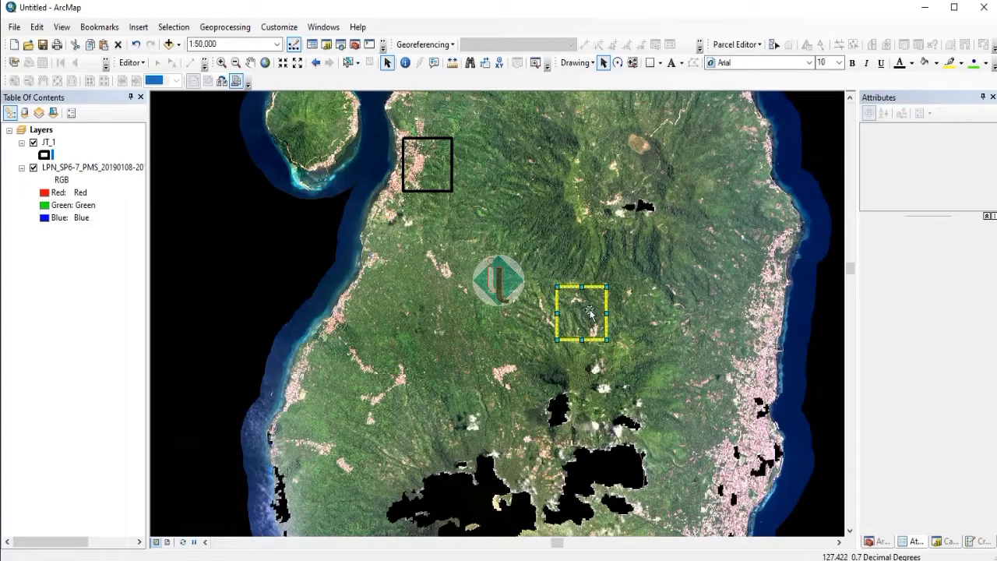
left_click_drag(590, 314, 420, 343)
mouse_move(476, 315)
left_mouse_down()
mouse_move(463, 233)
mouse_move(470, 308)
left_mouse_up()
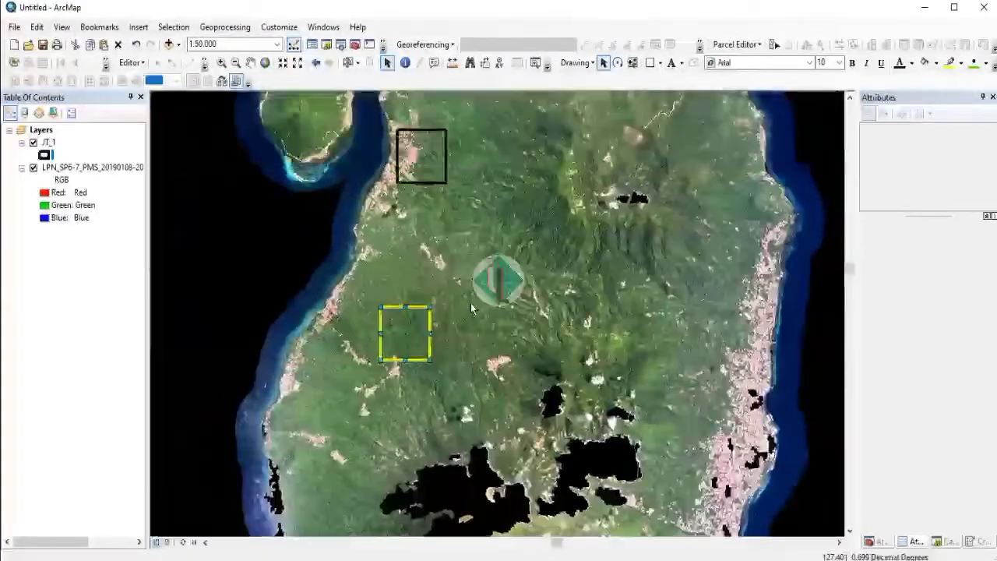
left_click_drag(408, 322, 454, 317)
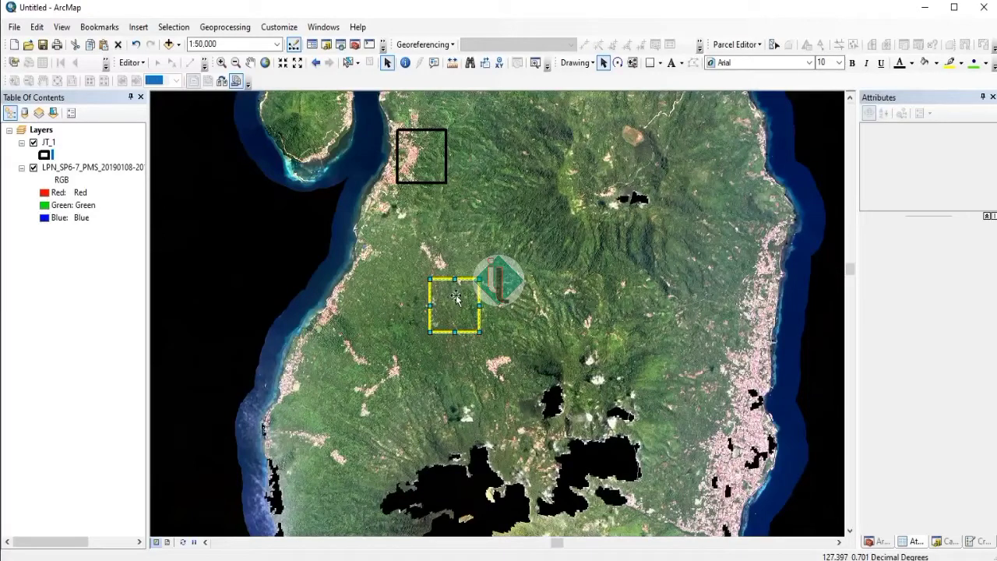
Set the yellow square graphic's width and height to 500 m each and apply the new size.
left_click(459, 303)
right_click(458, 303)
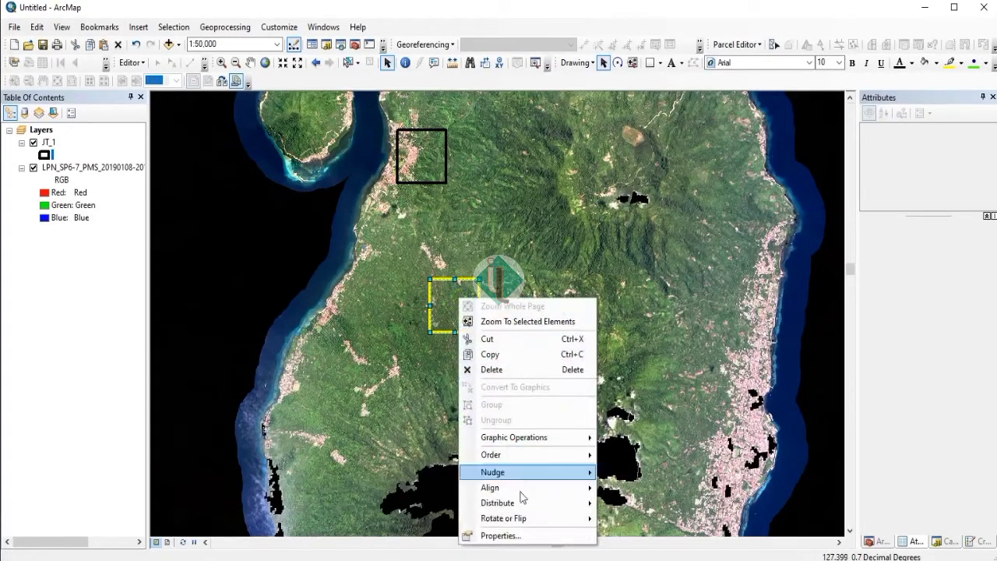
left_click(518, 535)
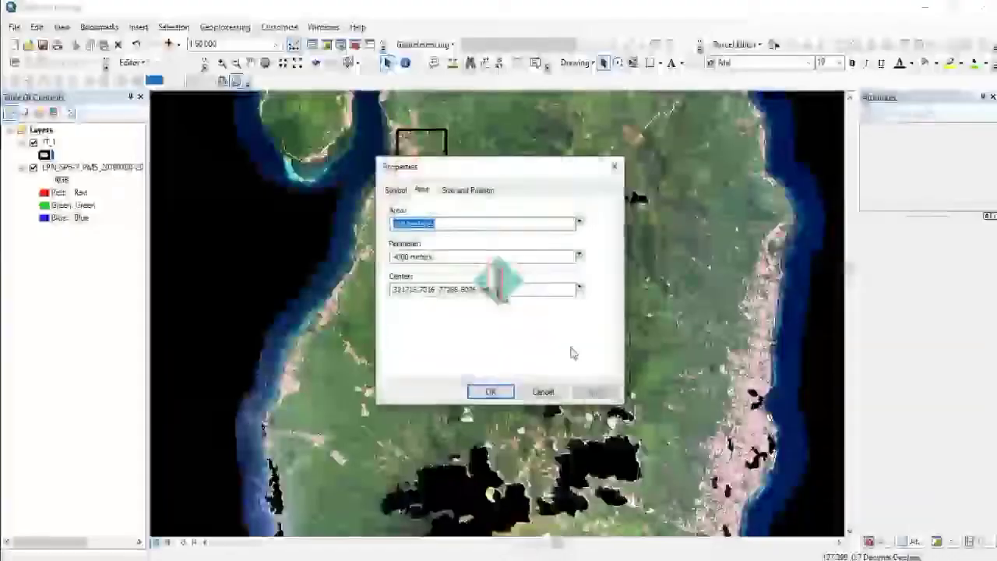
left_click(471, 191)
left_click_drag(463, 165, 665, 172)
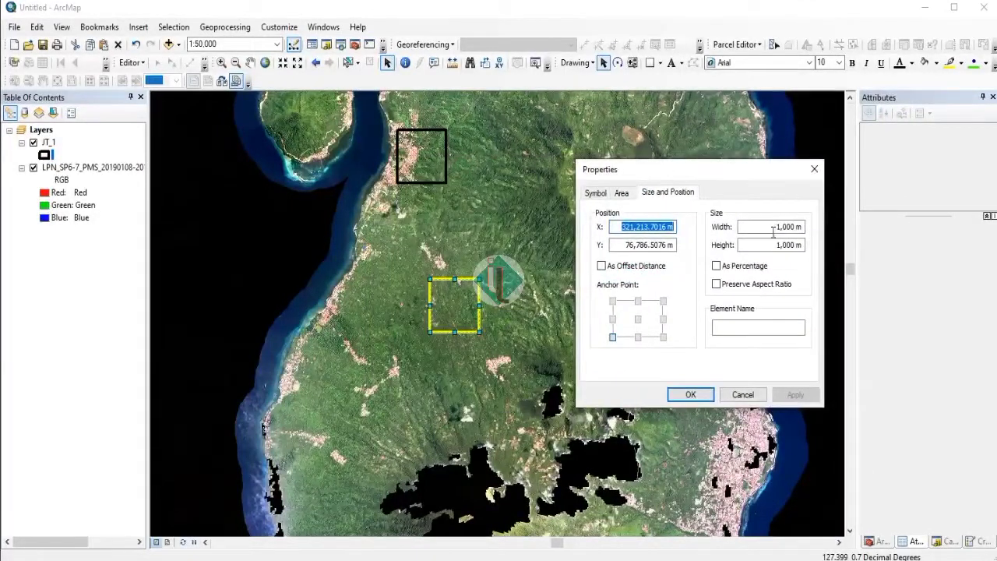
left_click_drag(756, 226, 794, 222)
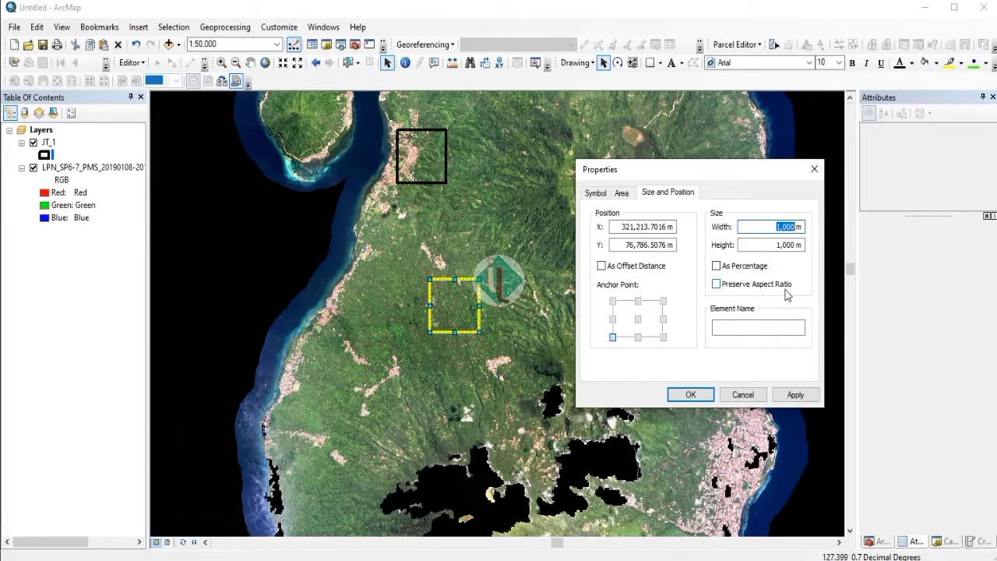
type("5")
left_click_drag(769, 244, 795, 244)
type("5")
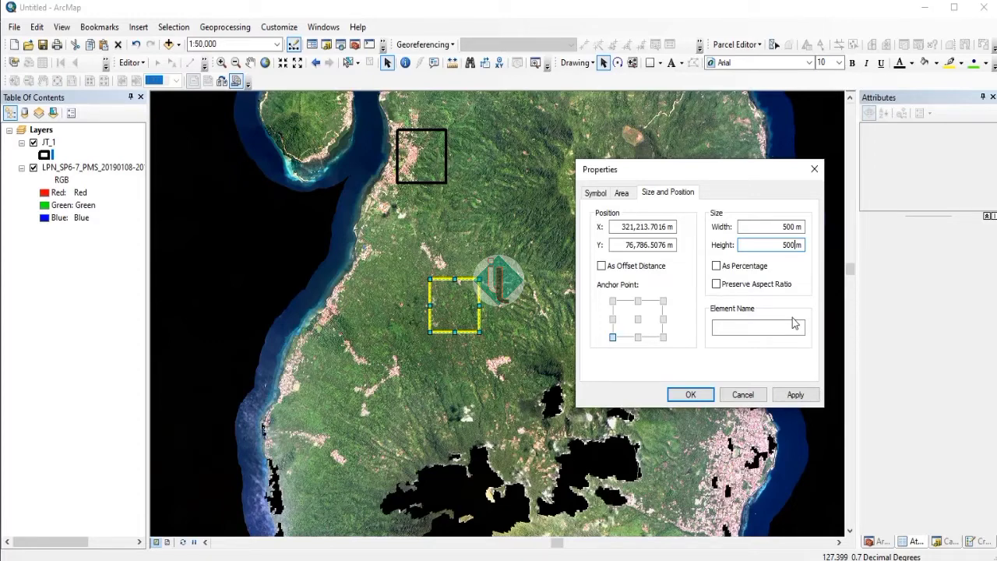
left_click(808, 395)
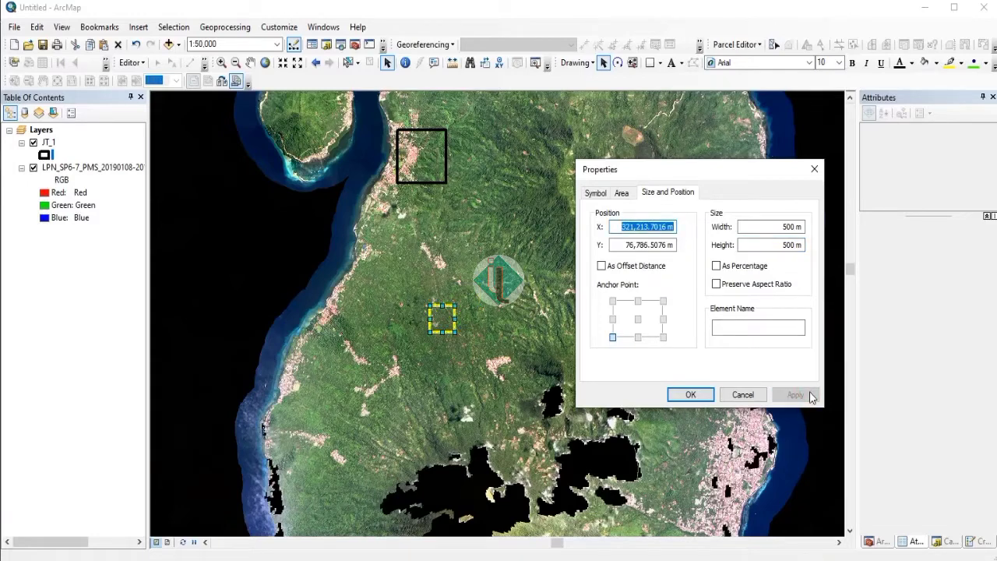
Check the resized square's area in hectares and close its properties.
left_click(621, 193)
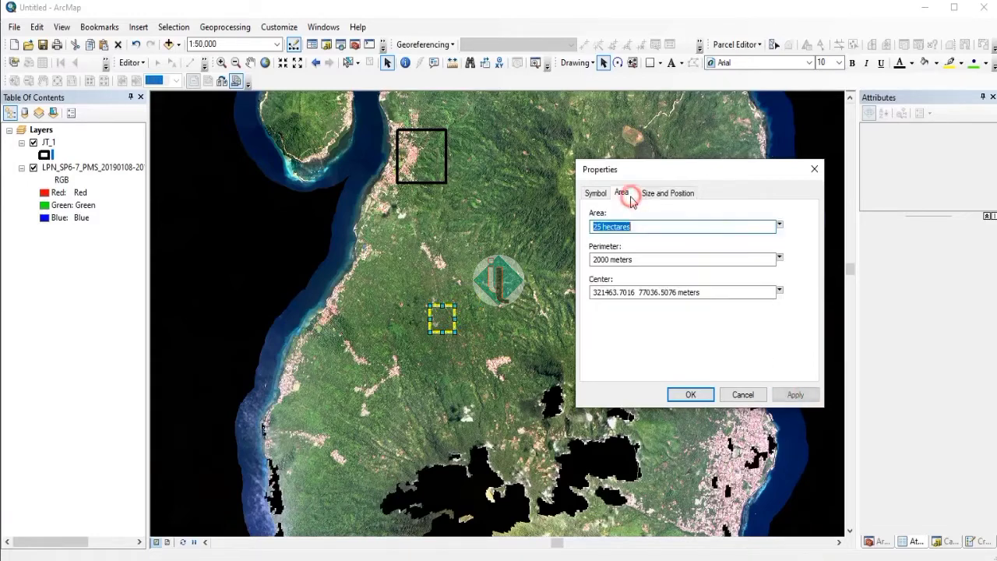
left_click(598, 226)
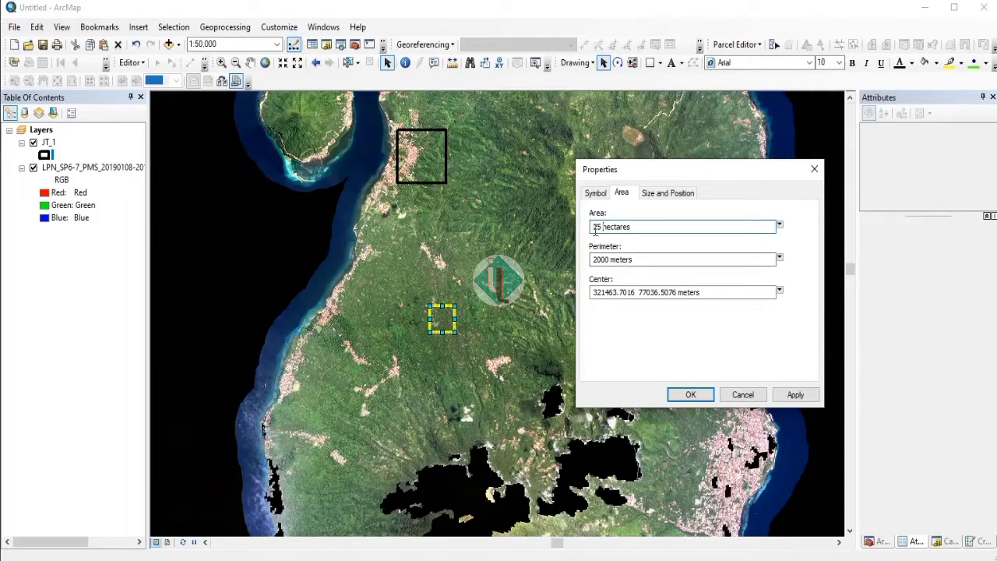
left_click_drag(594, 226, 640, 227)
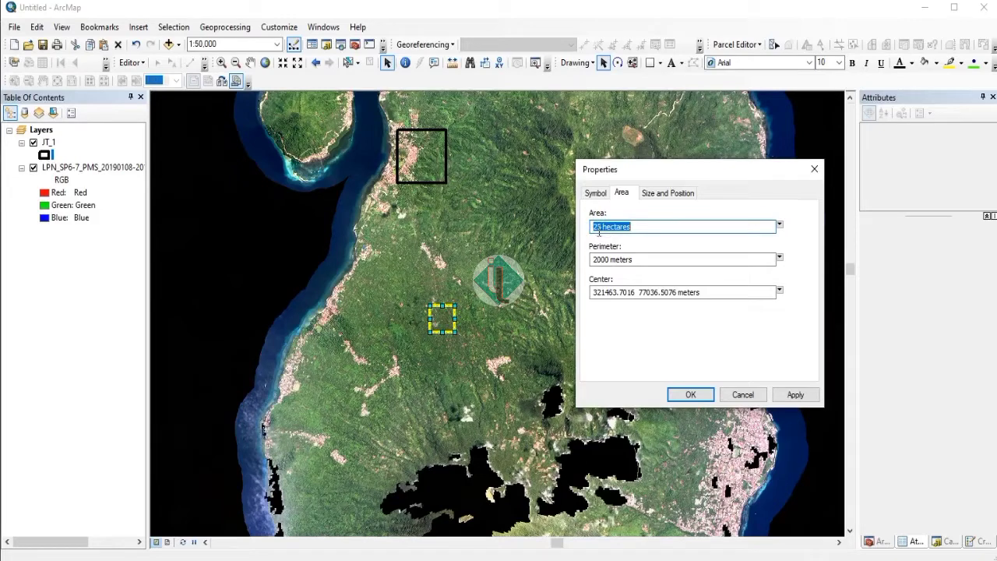
left_click(700, 397)
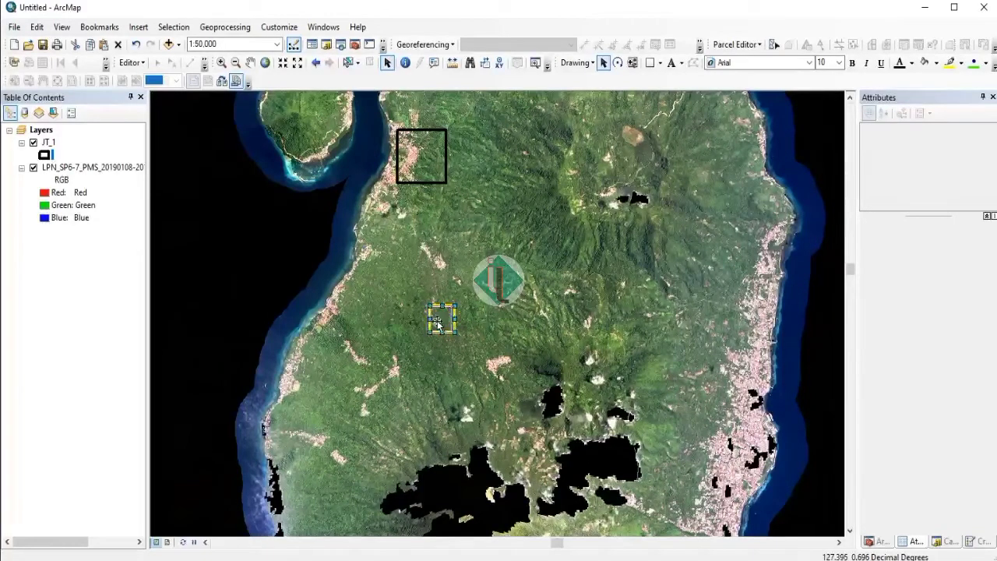
Move the 500 m yellow square southwest onto the small inland settlement near the west coast, south of the black square.
left_click_drag(442, 321, 426, 397)
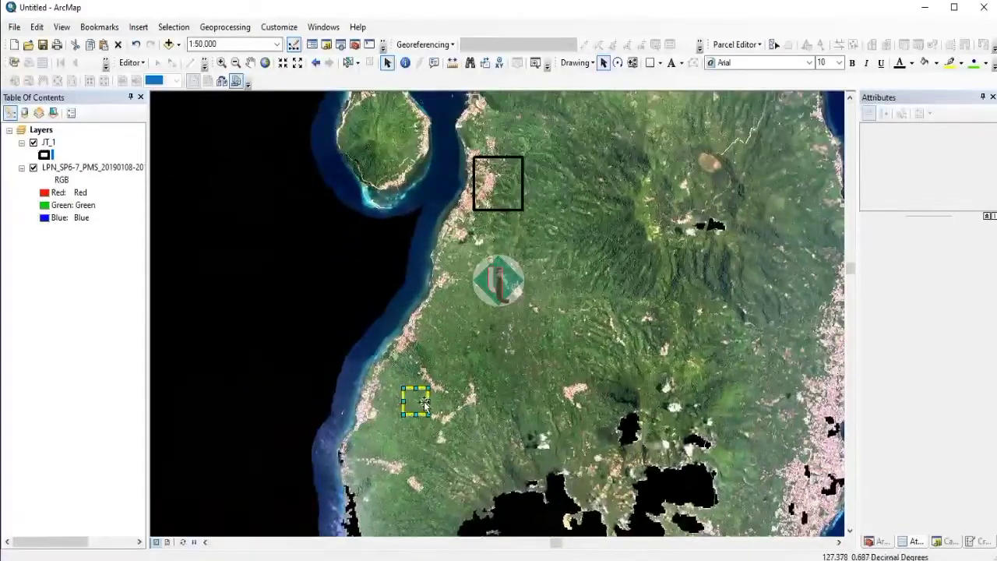
scroll(416, 413, "down", 2)
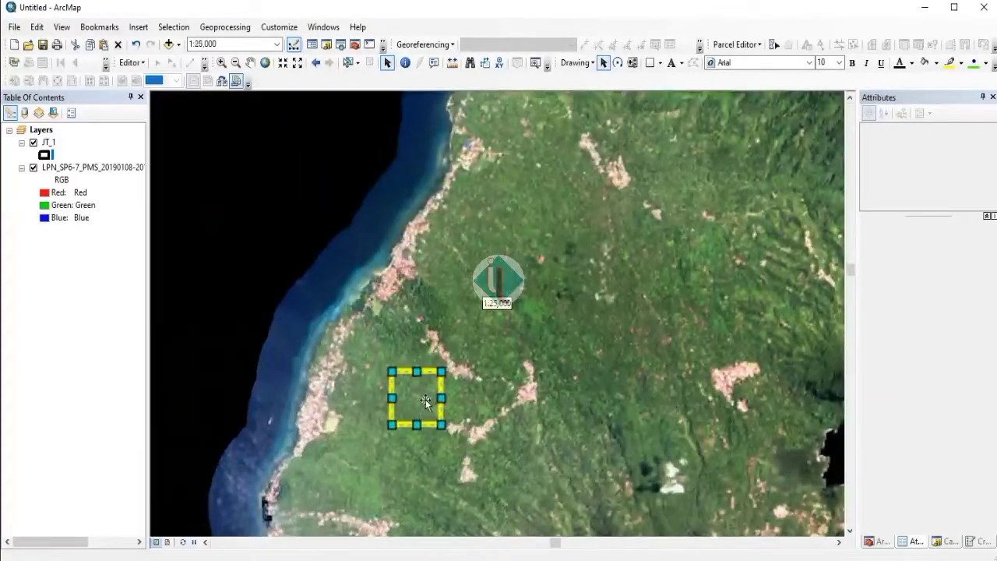
left_click_drag(421, 406, 434, 350)
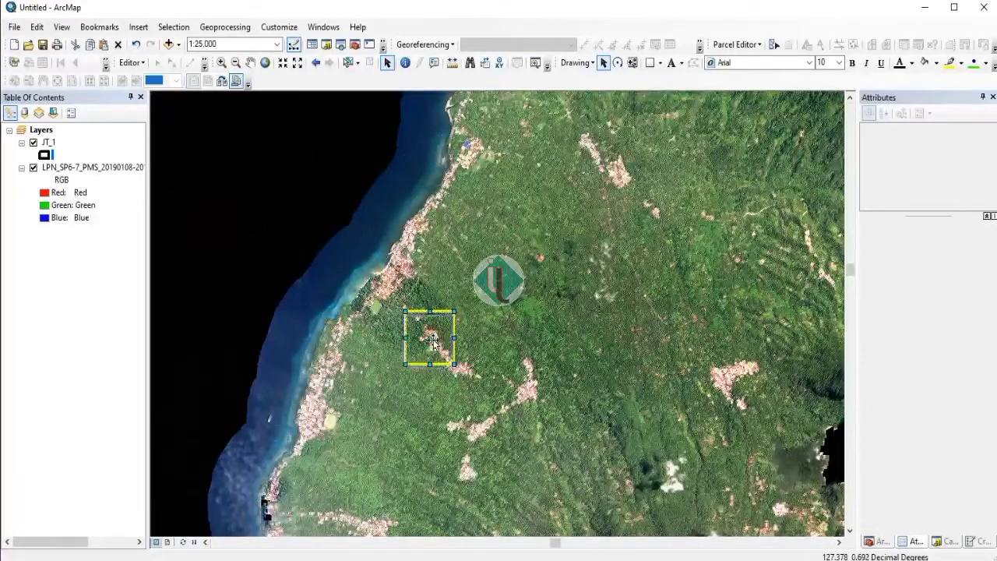
left_click_drag(519, 256, 490, 340)
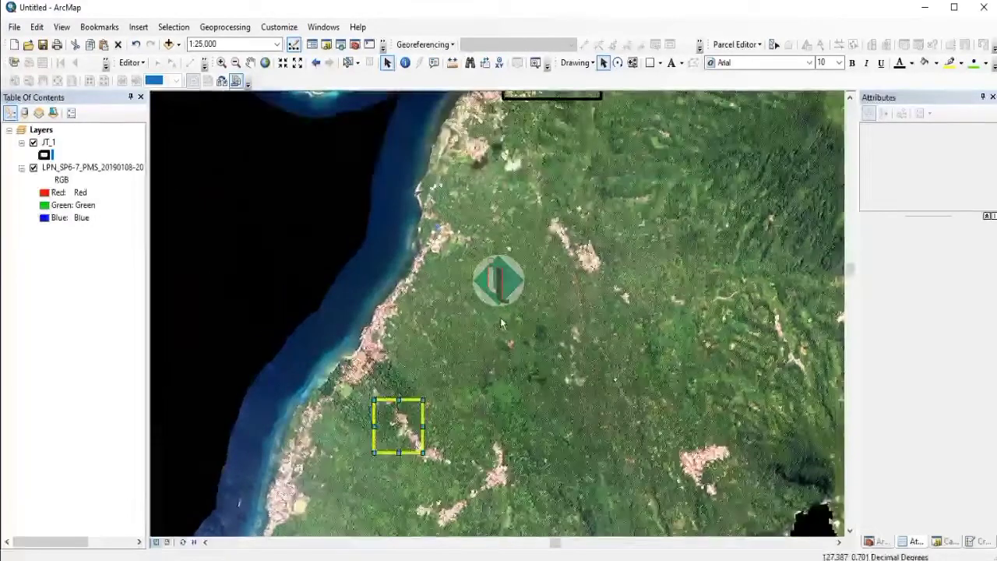
scroll(506, 269, "up", 3)
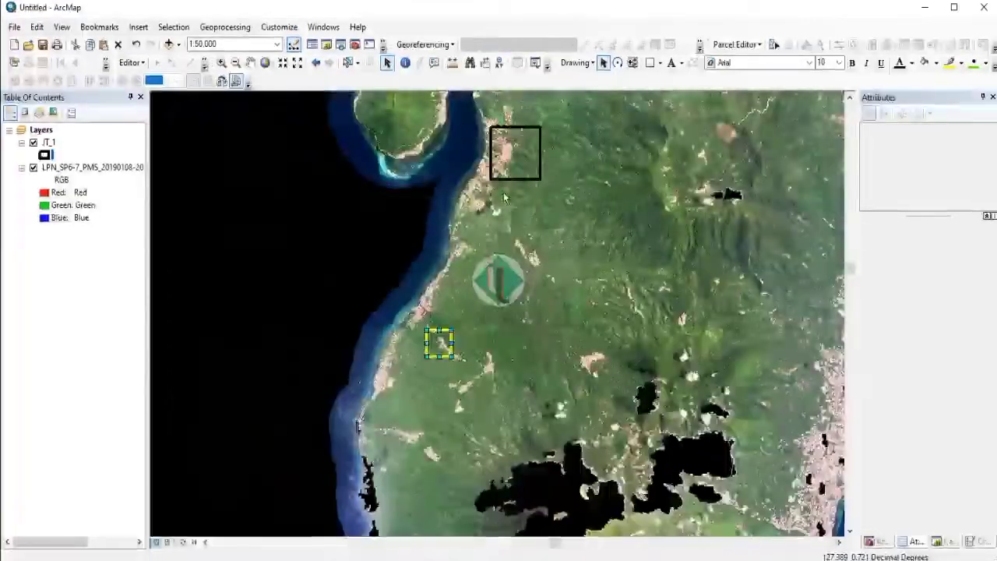
left_click_drag(554, 253, 517, 284)
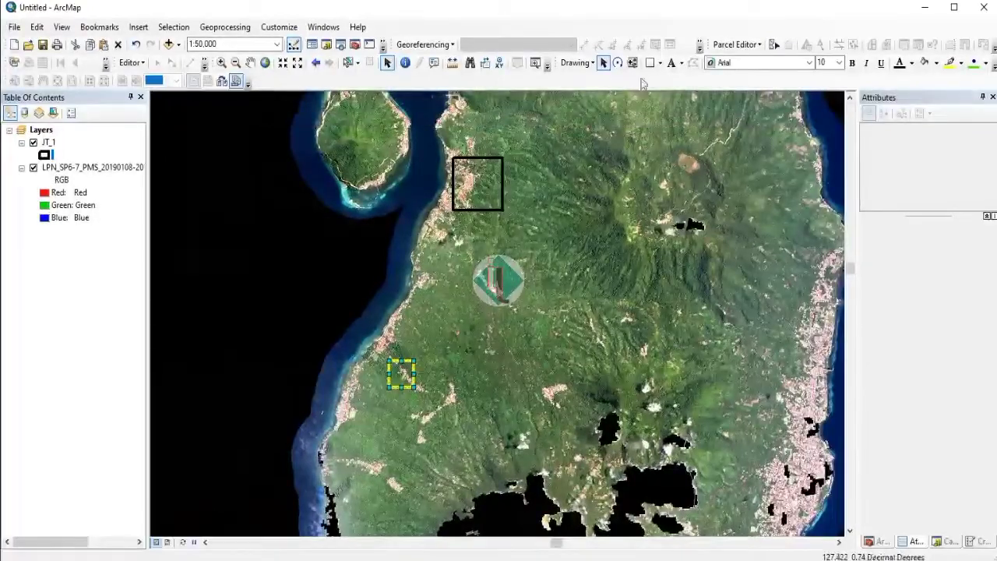
Convert the selected 500 m yellow square graphic to a shapefile named JT_2 in the titik malut folder and add it to the map.
left_click(580, 62)
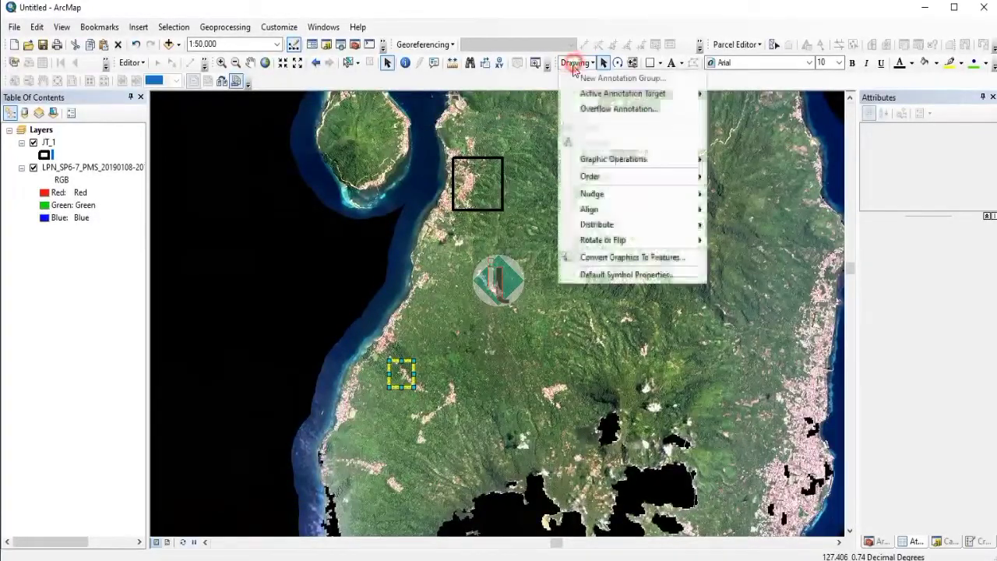
left_click(654, 258)
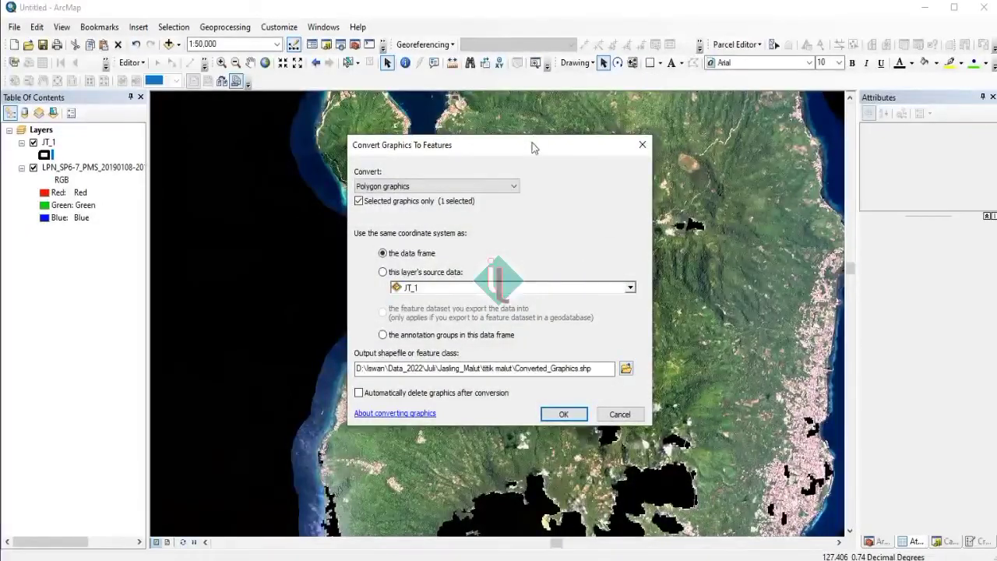
left_click_drag(534, 147, 745, 117)
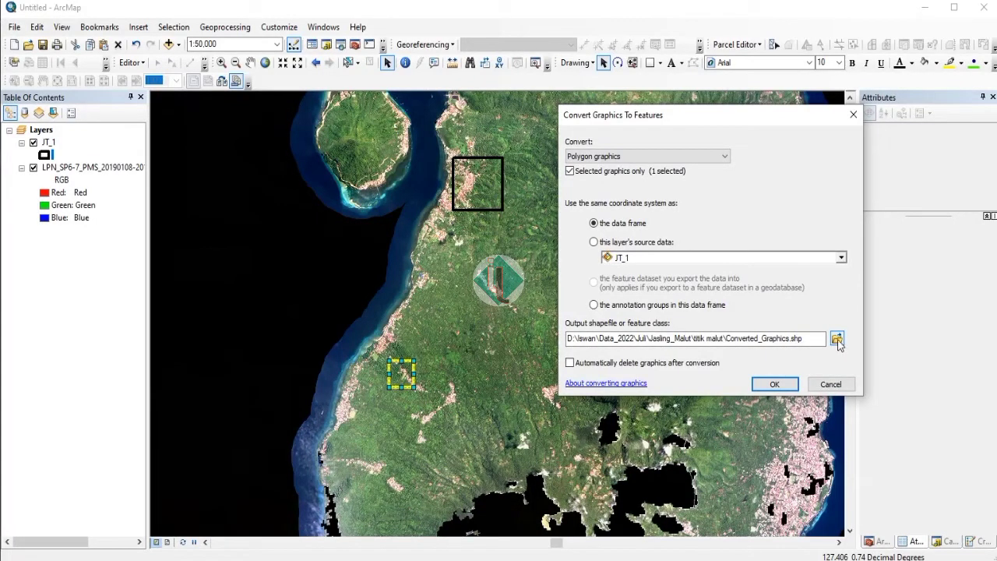
left_click(837, 339)
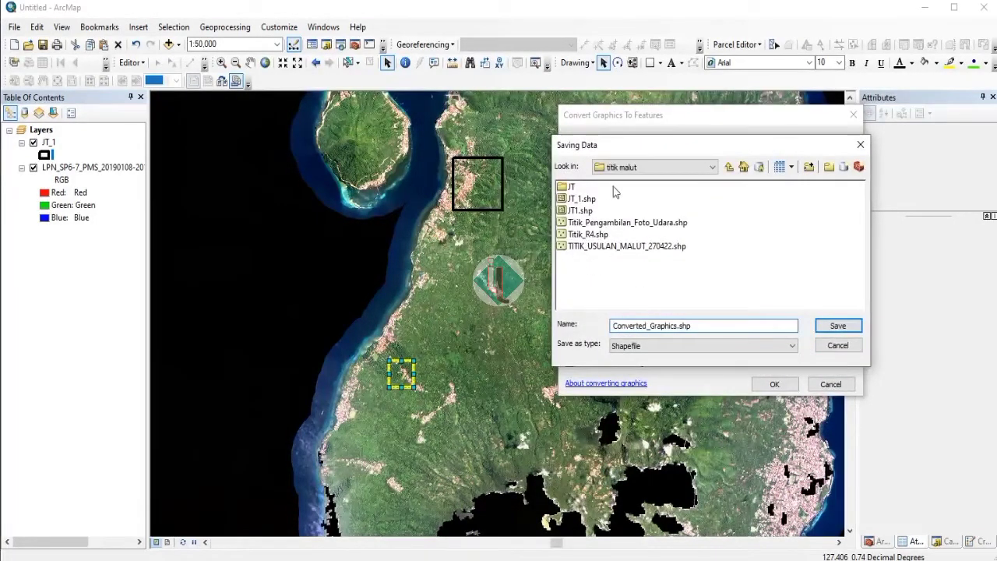
left_click(582, 198)
left_click_drag(624, 326, 681, 325)
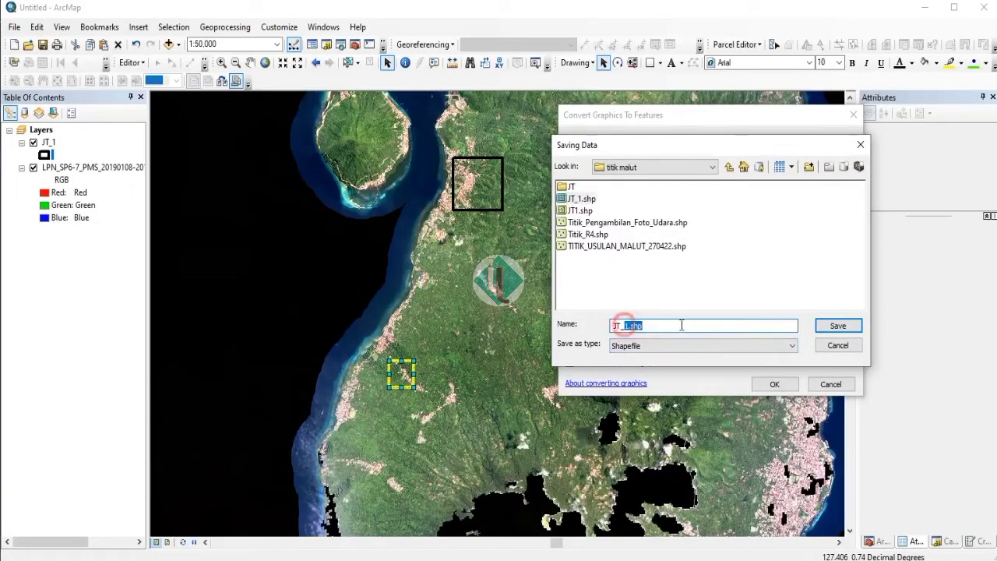
type("2")
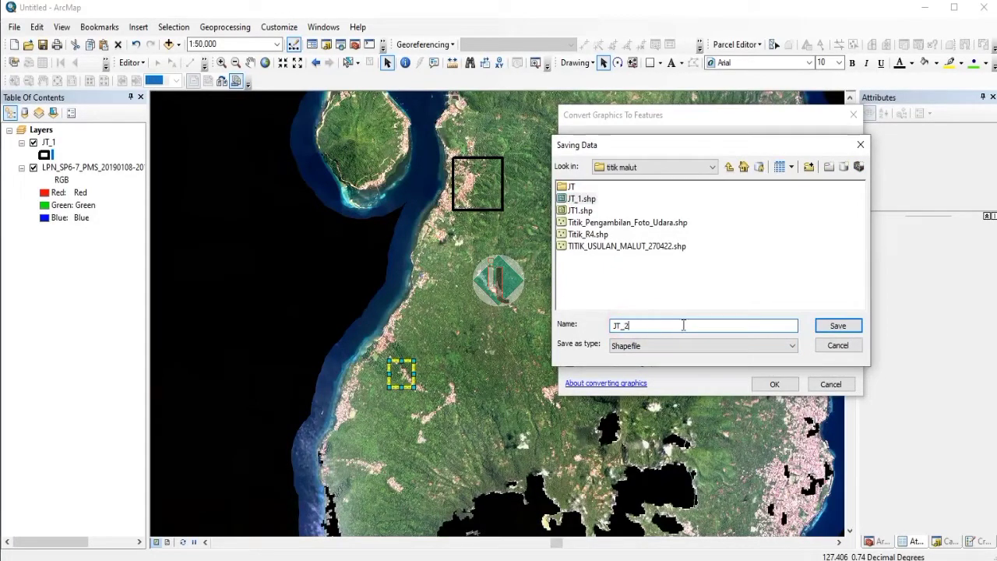
left_click(837, 327)
left_click(775, 384)
left_click(507, 253)
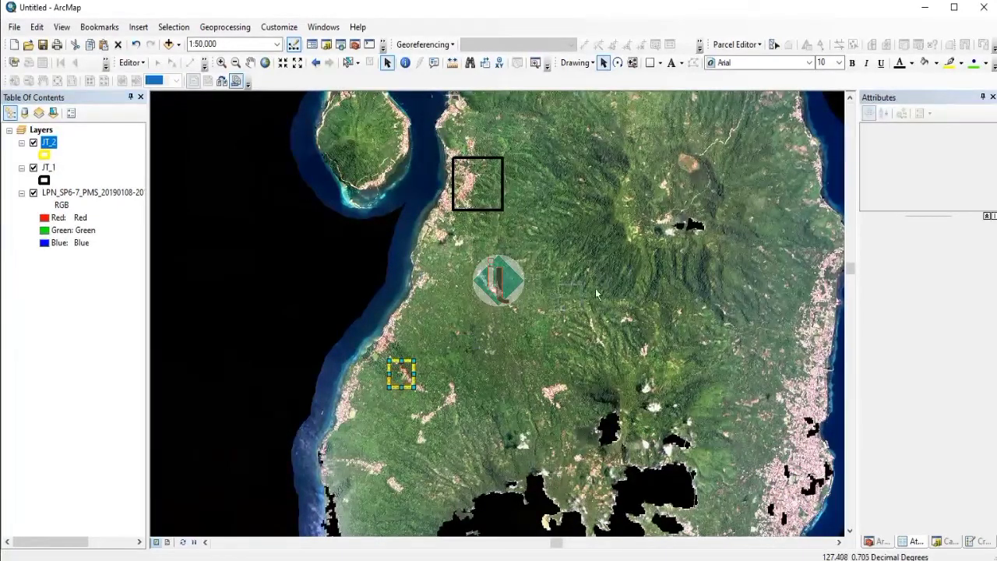
Move the yellow square graphic northeast off the JT_2 square and delete the graphic.
left_click_drag(597, 294, 632, 279)
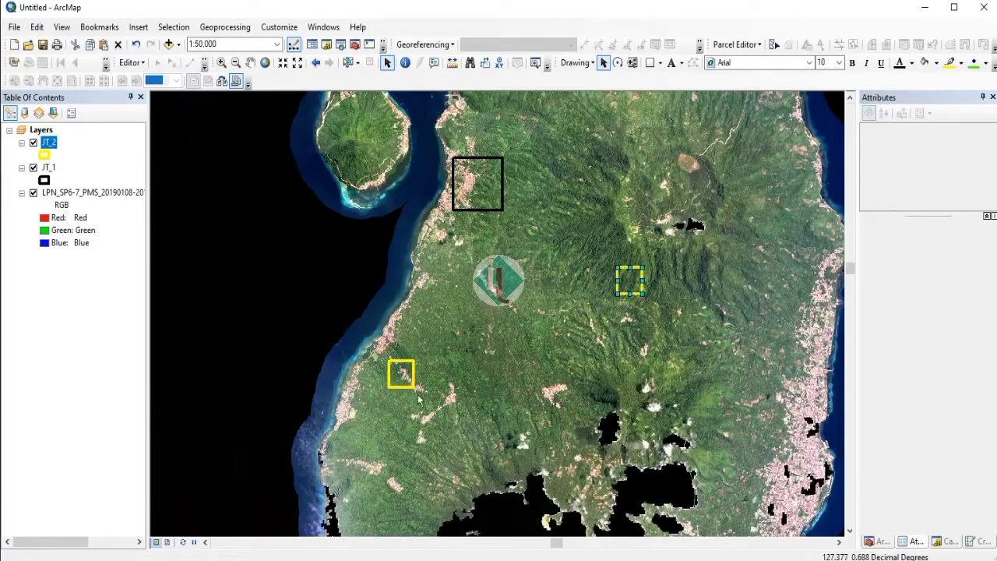
scroll(526, 324, "up", 1)
scroll(525, 324, "down", 1)
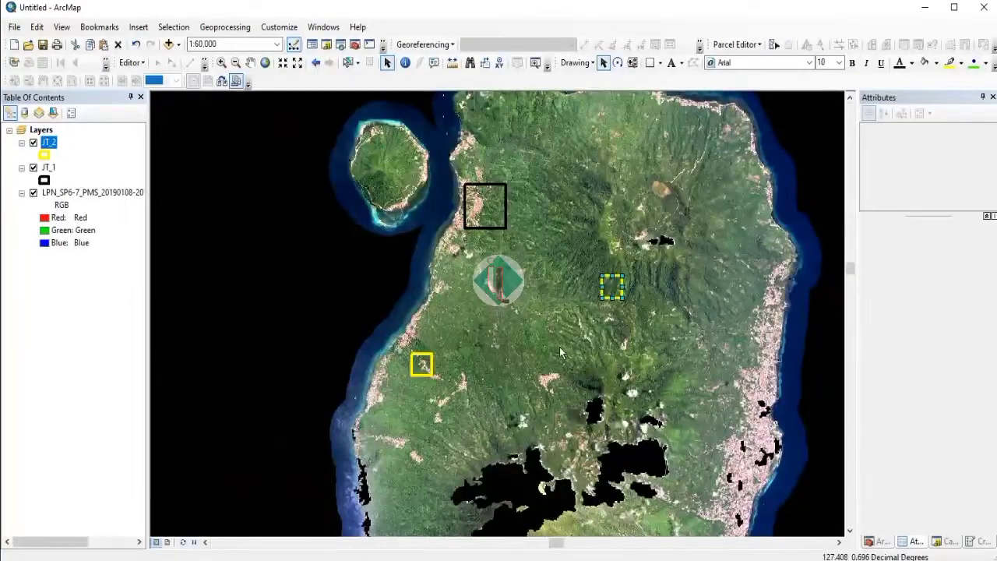
scroll(468, 297, "down", 1)
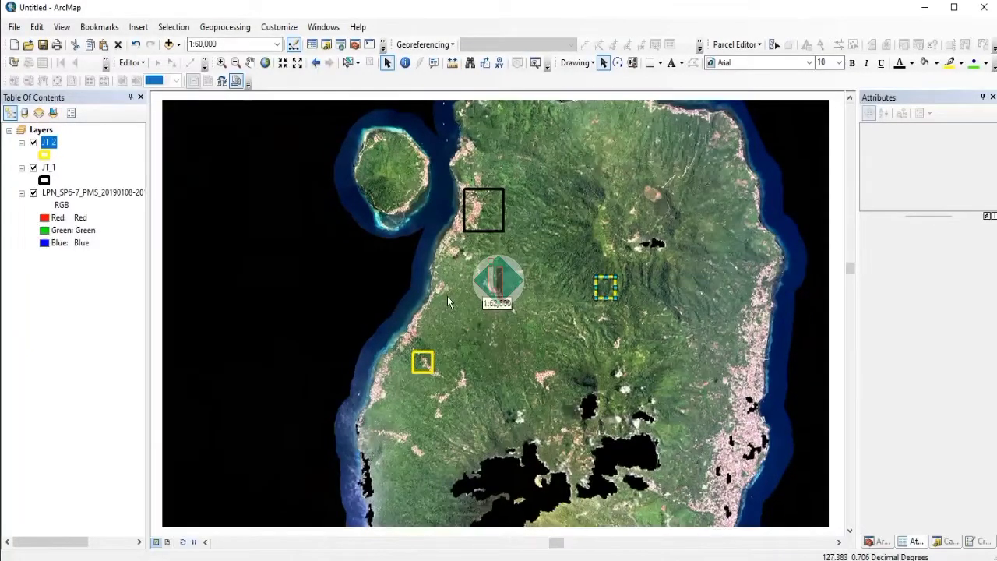
scroll(467, 298, "down", 1)
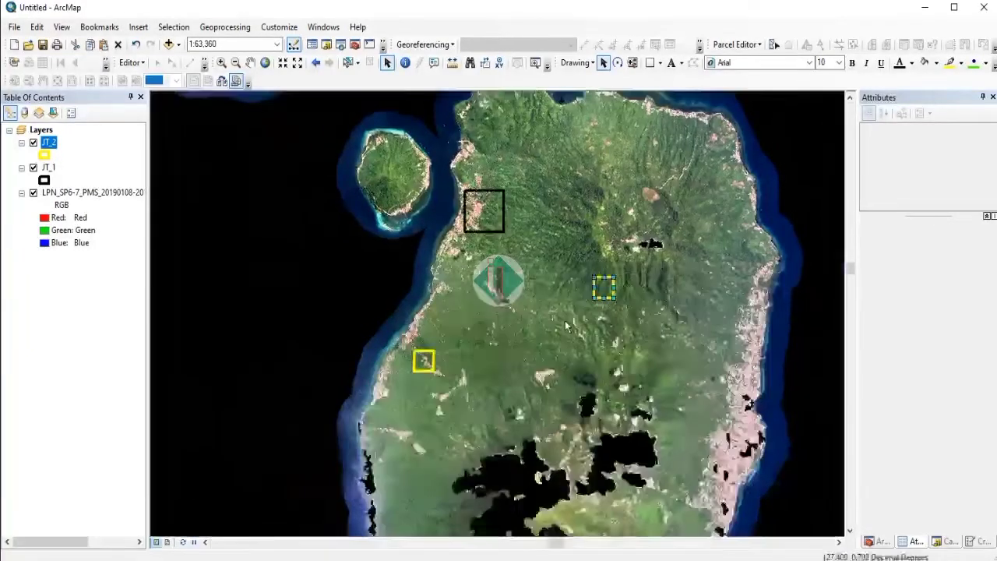
left_click_drag(553, 326, 497, 306)
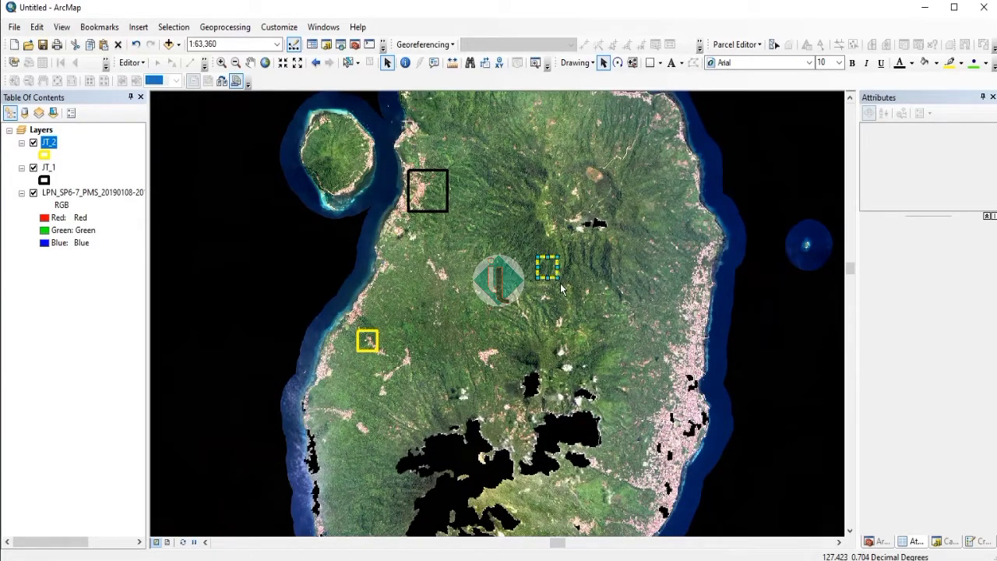
key("Delete")
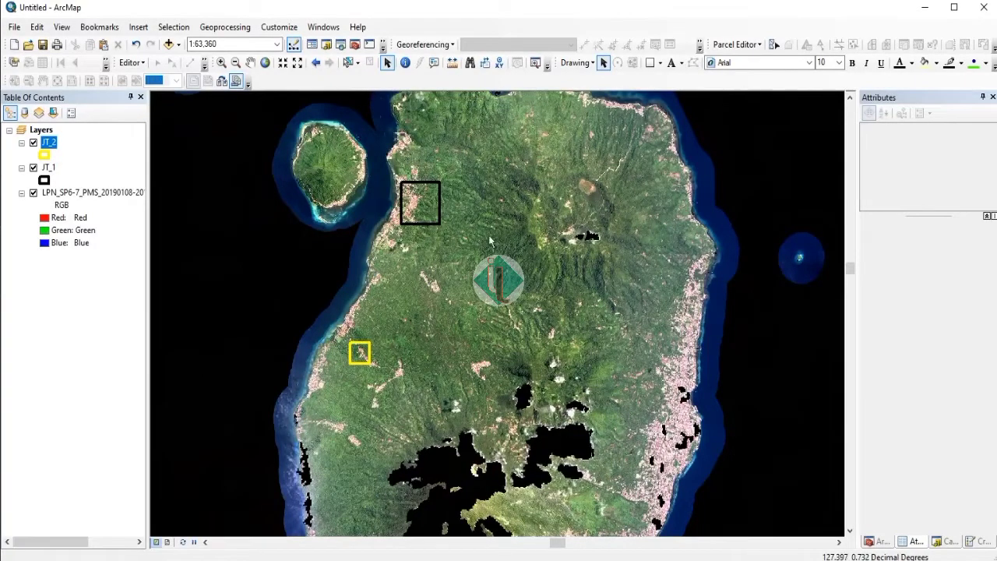
Examine the positions and relative sizes of the black JT_1 and yellow JT_2 squares across the island imagery.
left_click_drag(453, 309, 381, 360)
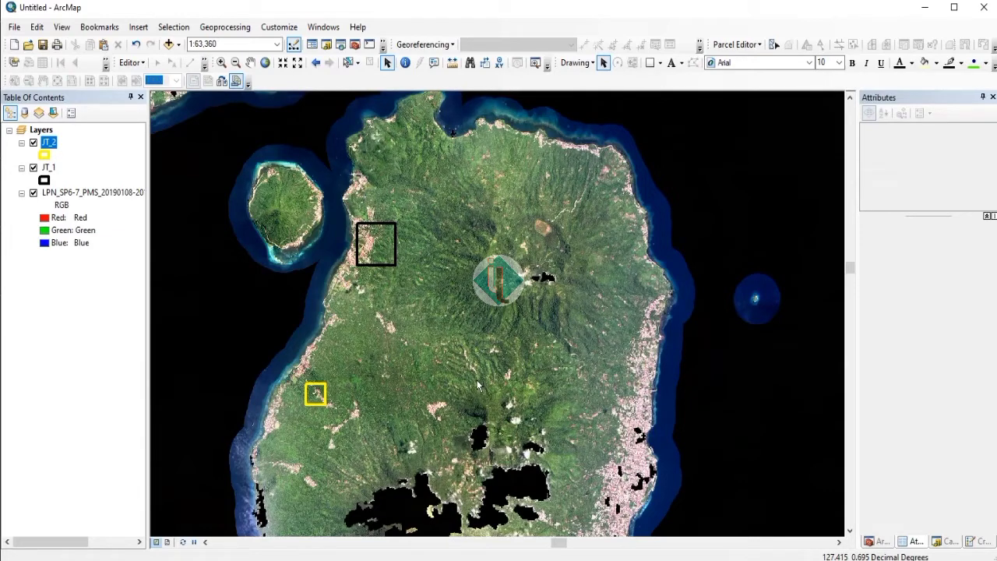
left_click_drag(378, 413, 401, 342)
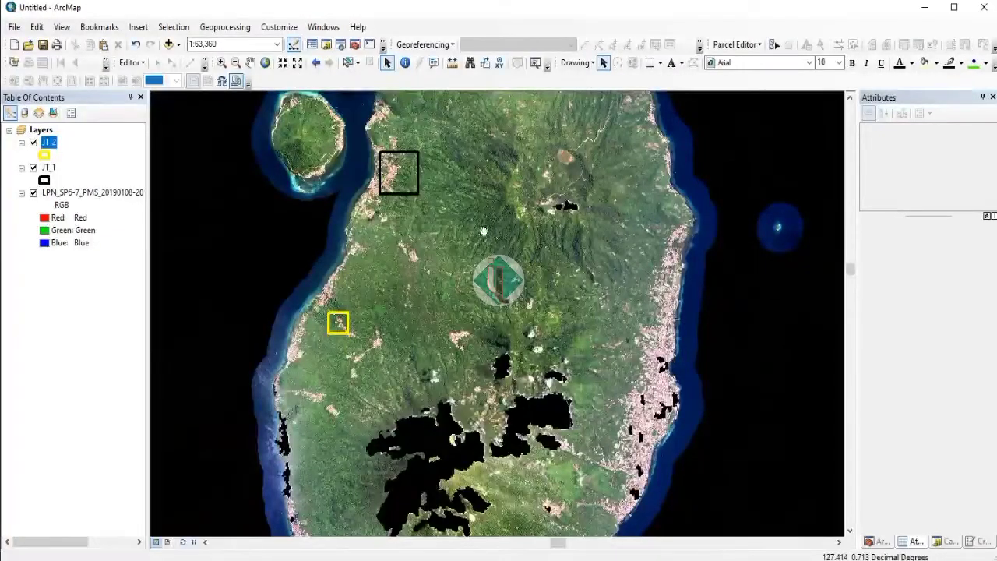
left_click_drag(497, 227, 467, 285)
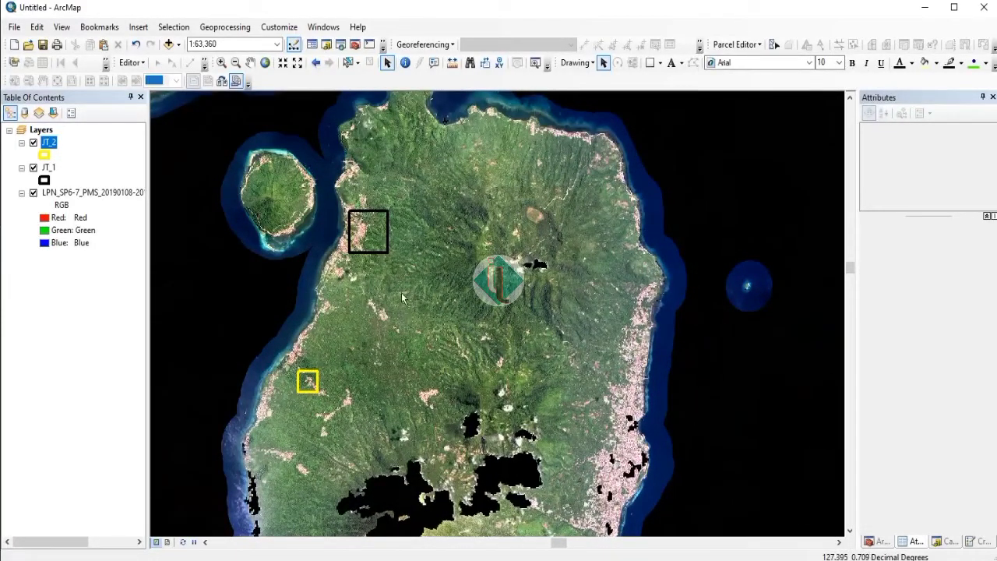
left_click_drag(459, 272, 449, 315)
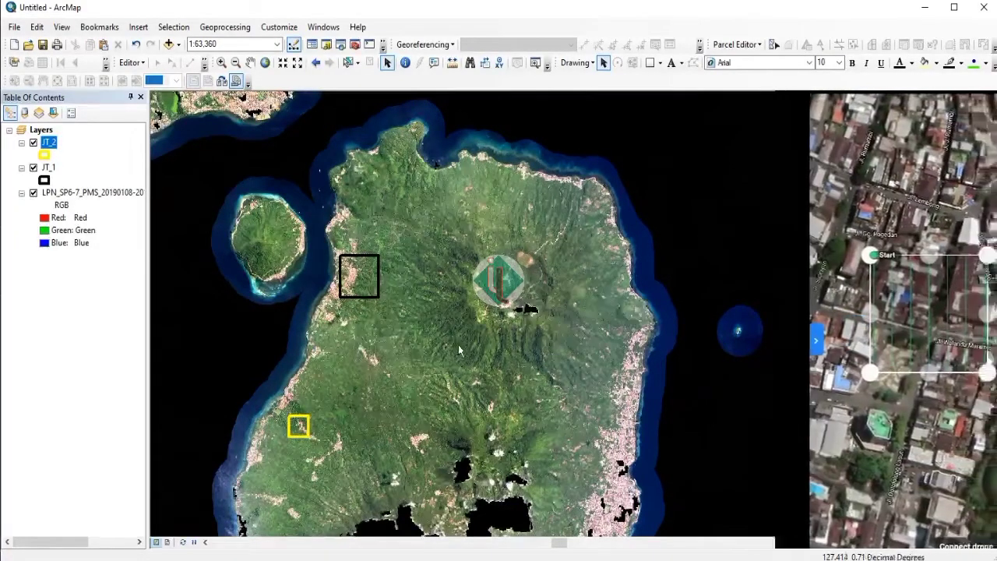
left_click_drag(461, 346, 438, 299)
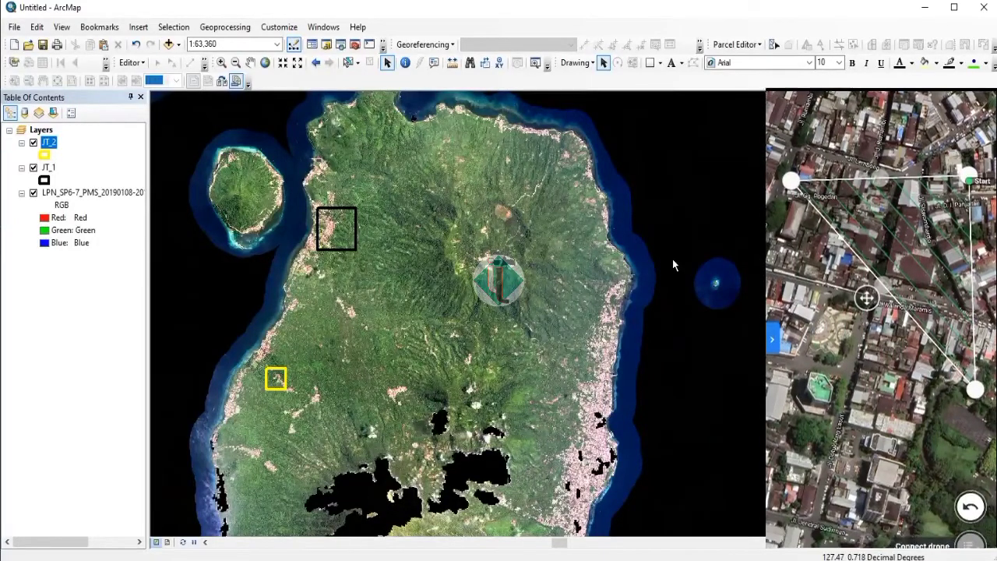
left_click_drag(338, 238, 472, 232)
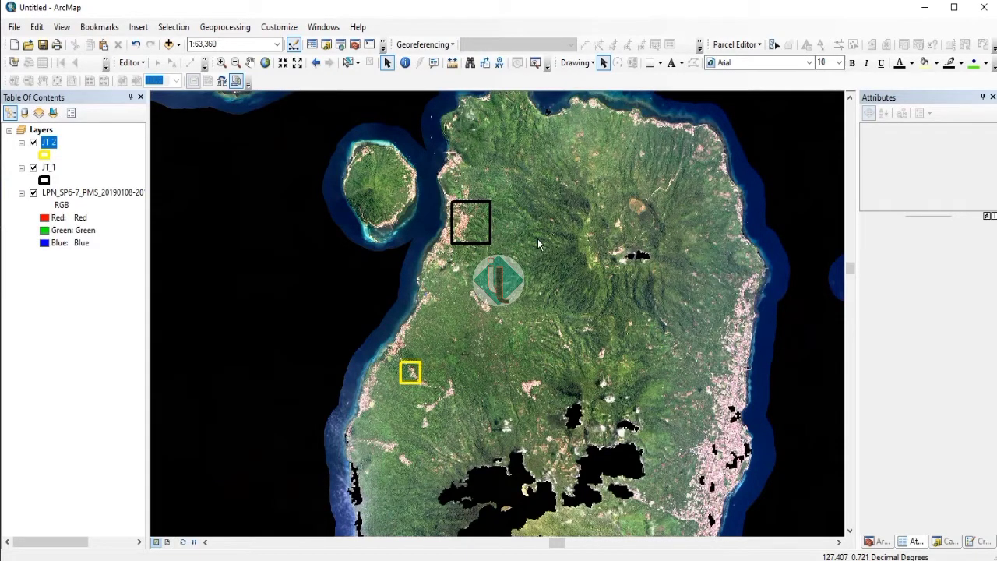
left_click_drag(538, 316, 494, 368)
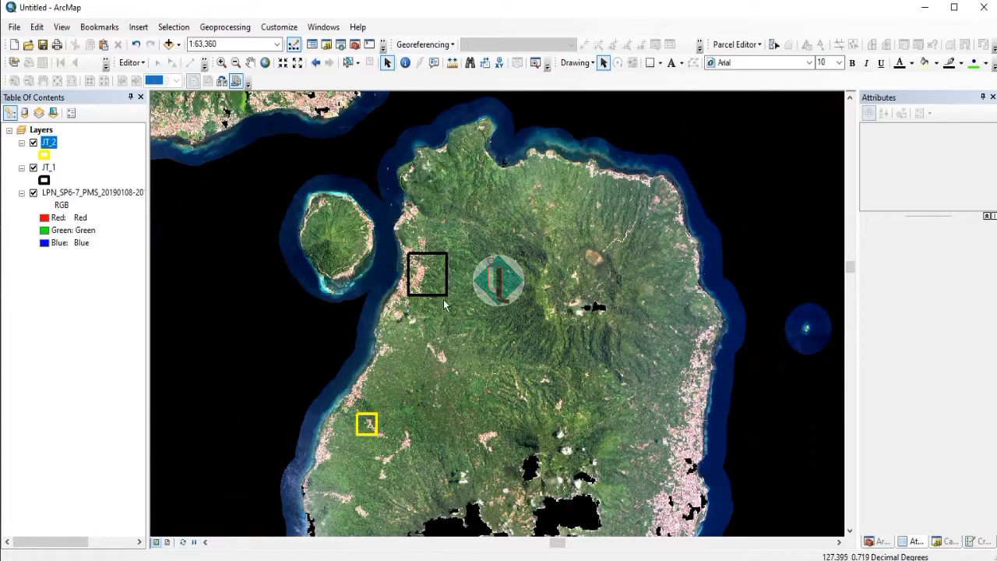
left_click_drag(542, 376, 440, 283)
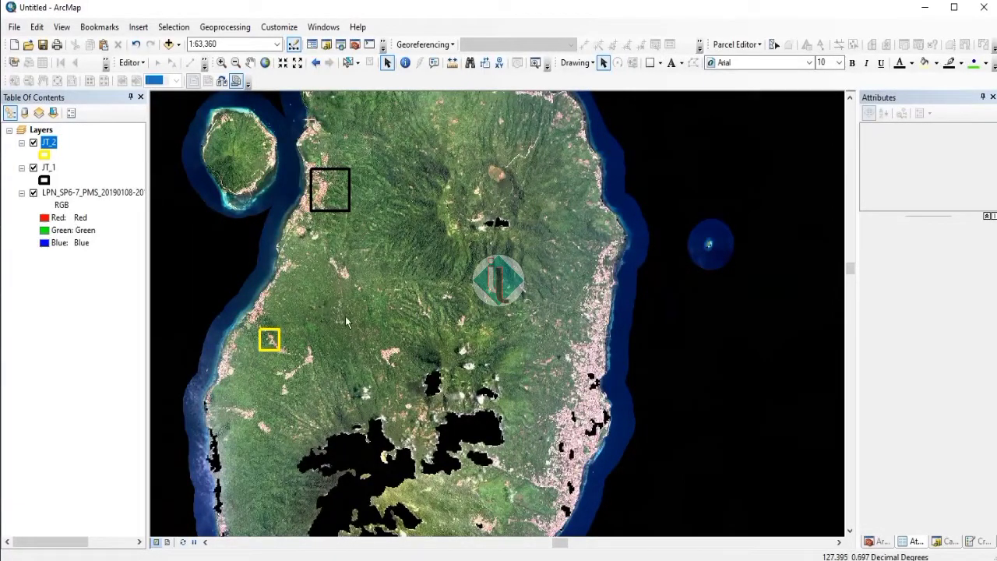
left_click_drag(345, 316, 511, 336)
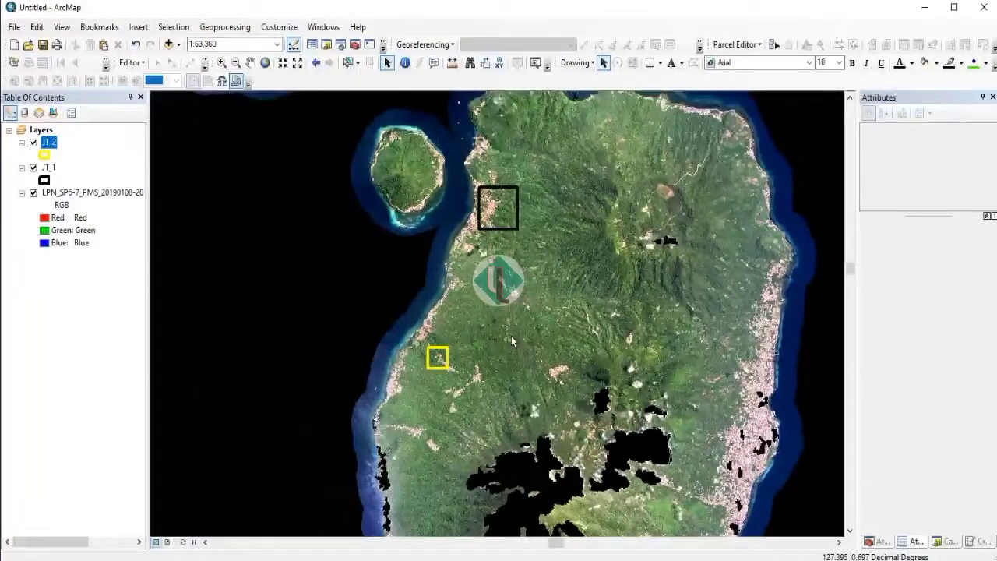